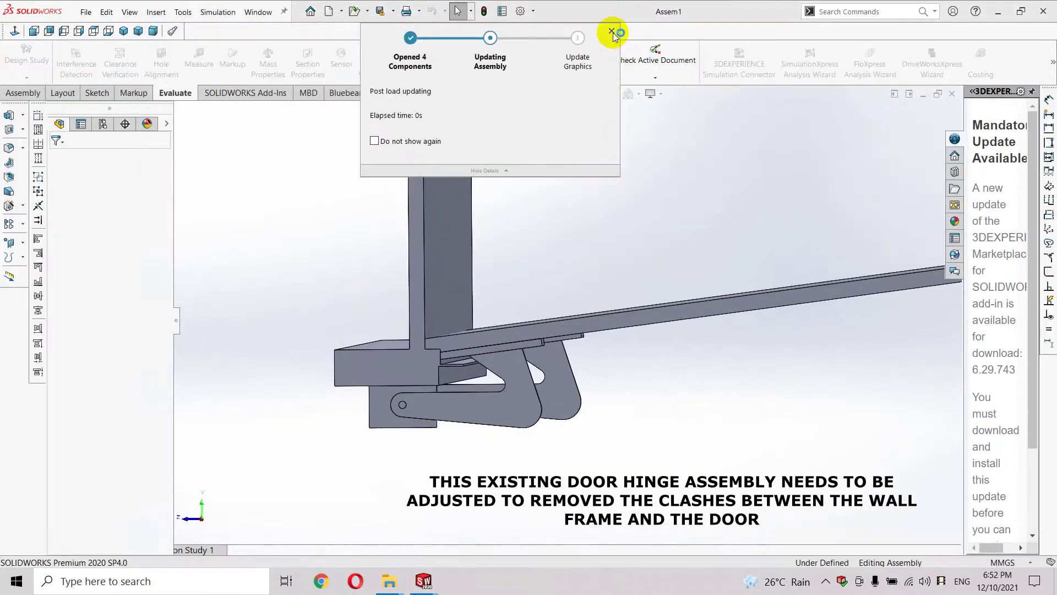
# Swing door<1> up and back down about its hinge, then switch to the wall simulation part
pyautogui.click(613, 31)
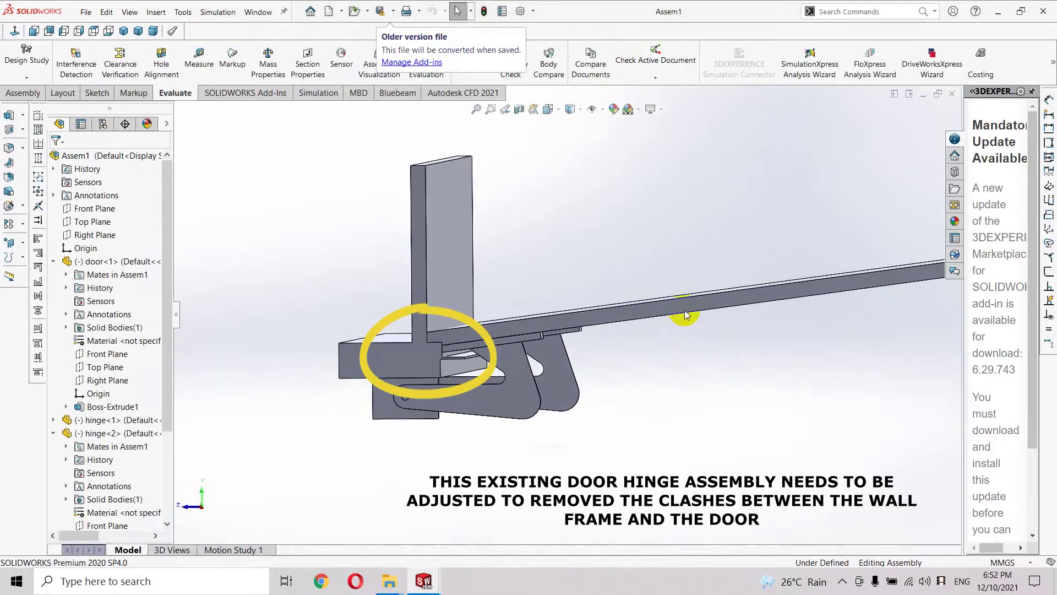
pyautogui.click(693, 324)
pyautogui.moveTo(710, 370); pyautogui.dragTo(671, 333)
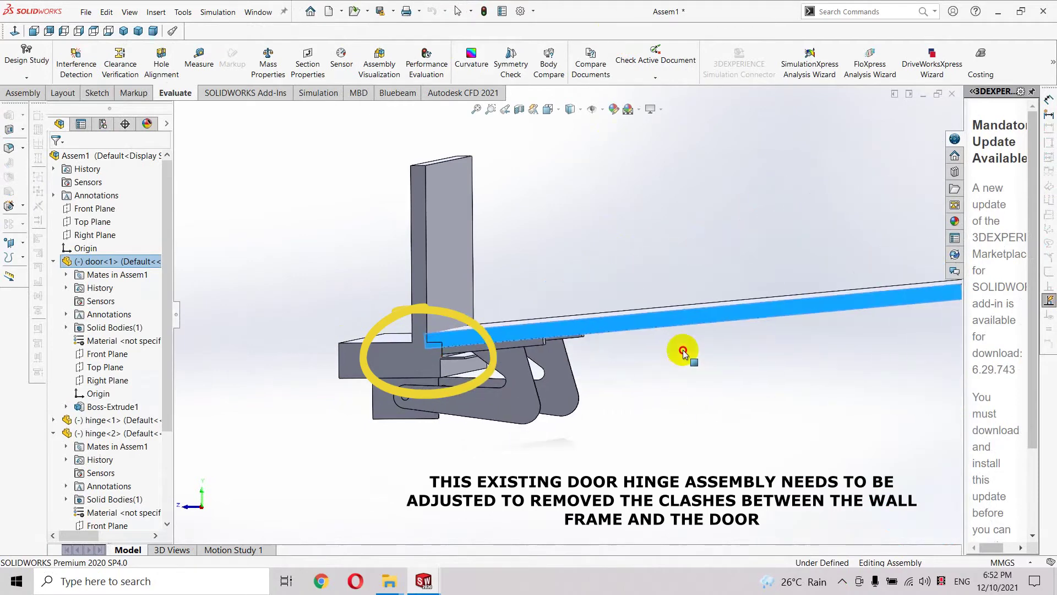
pyautogui.moveTo(671, 334); pyautogui.dragTo(682, 361)
pyautogui.moveTo(423, 580)
pyautogui.click(328, 529)
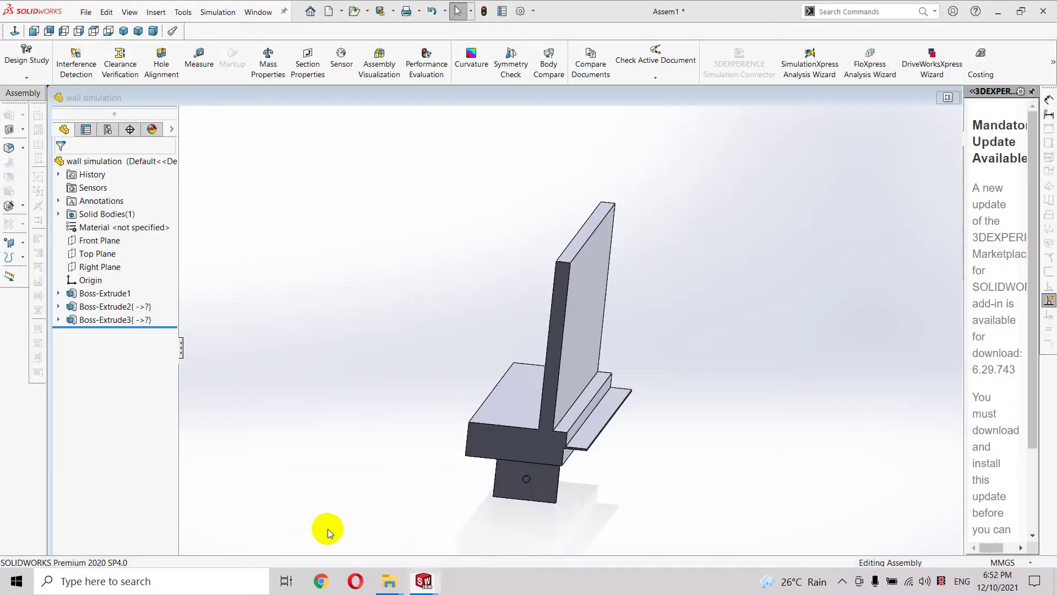
# View the wall's front face Normal To and edit Sketch3 under Boss-Extrude3
pyautogui.click(474, 396)
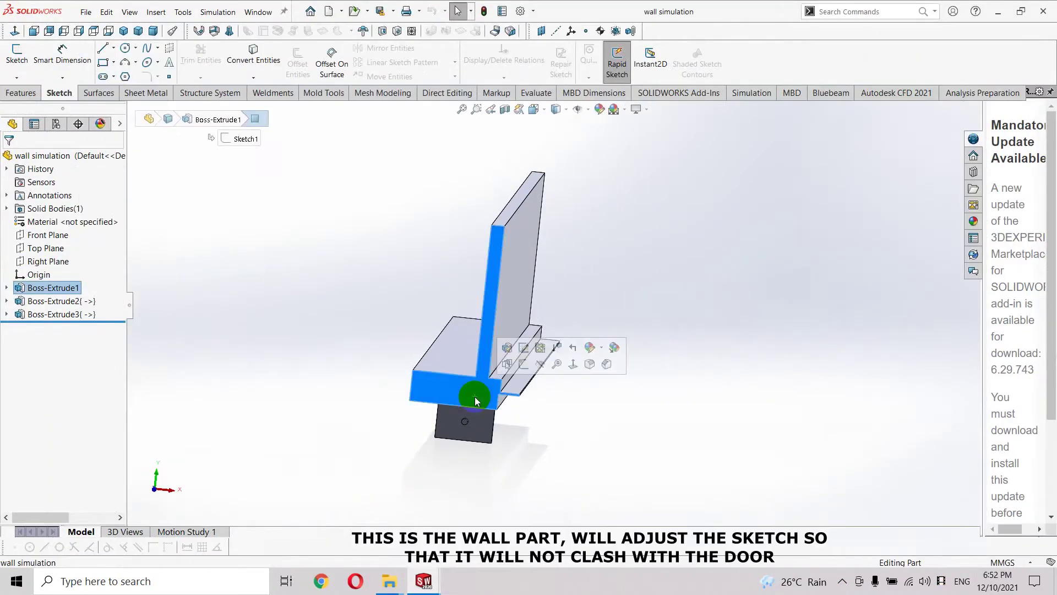
pyautogui.click(576, 362)
pyautogui.click(552, 466)
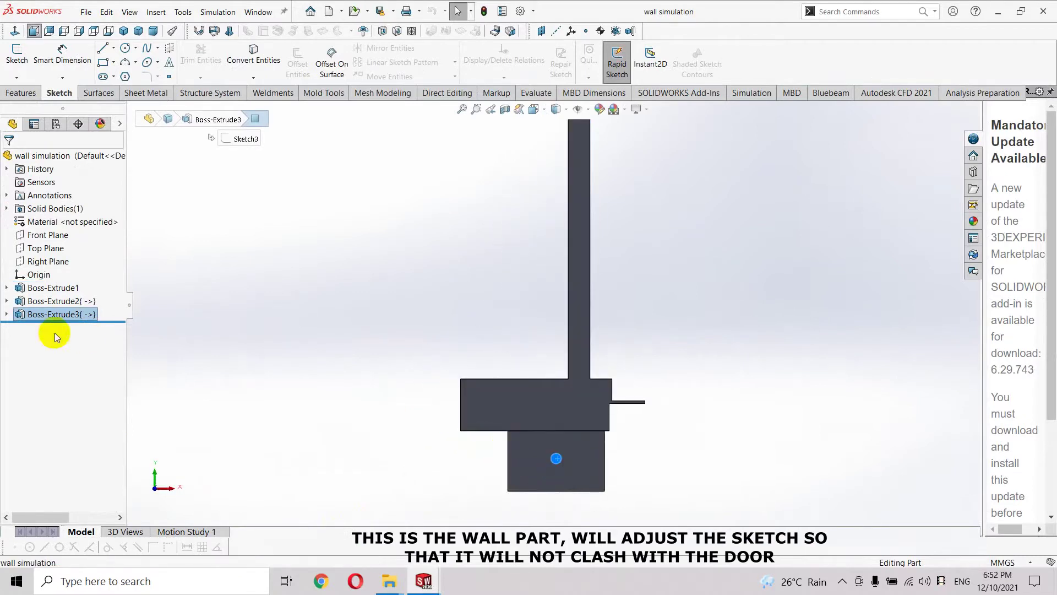
pyautogui.click(6, 314)
pyautogui.click(74, 329)
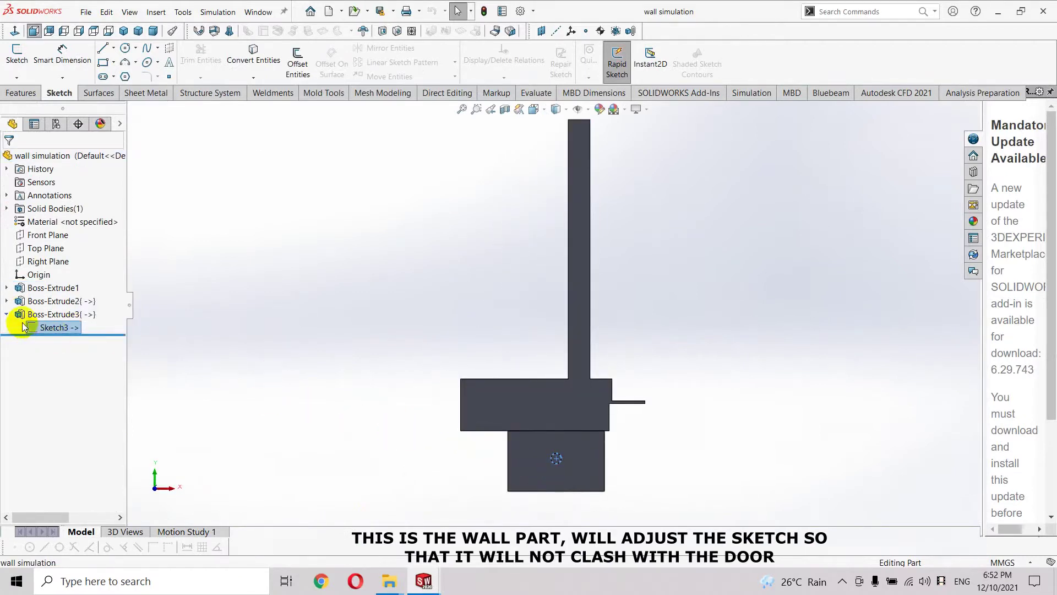
pyautogui.rightClick(61, 328)
pyautogui.click(76, 299)
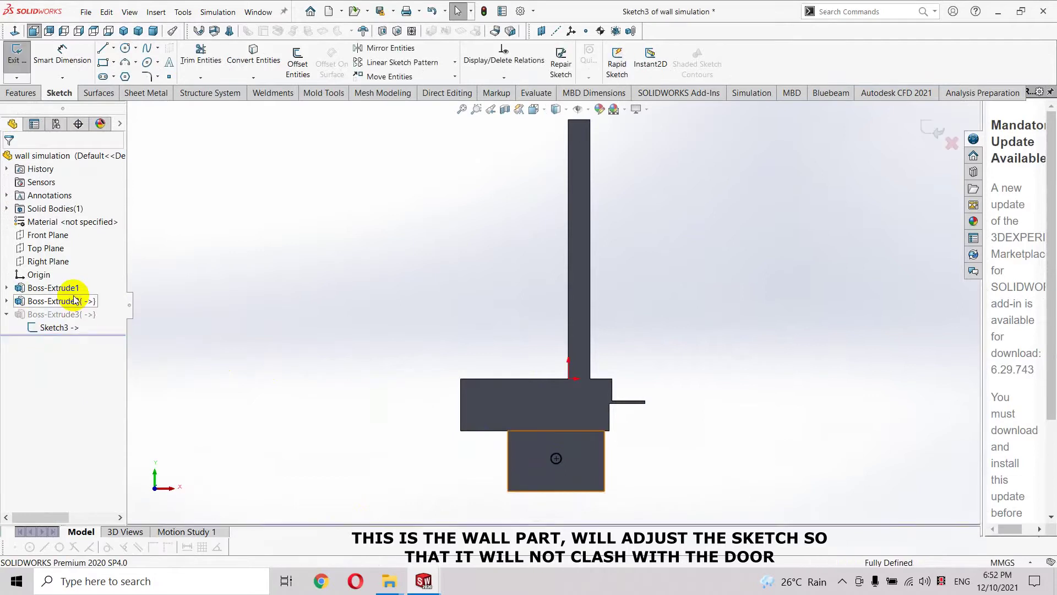
# Inspect the lower box faces, then exit Sketch3 discarding changes
pyautogui.scroll(-3, 634, 435)
pyautogui.scroll(-3, 637, 451)
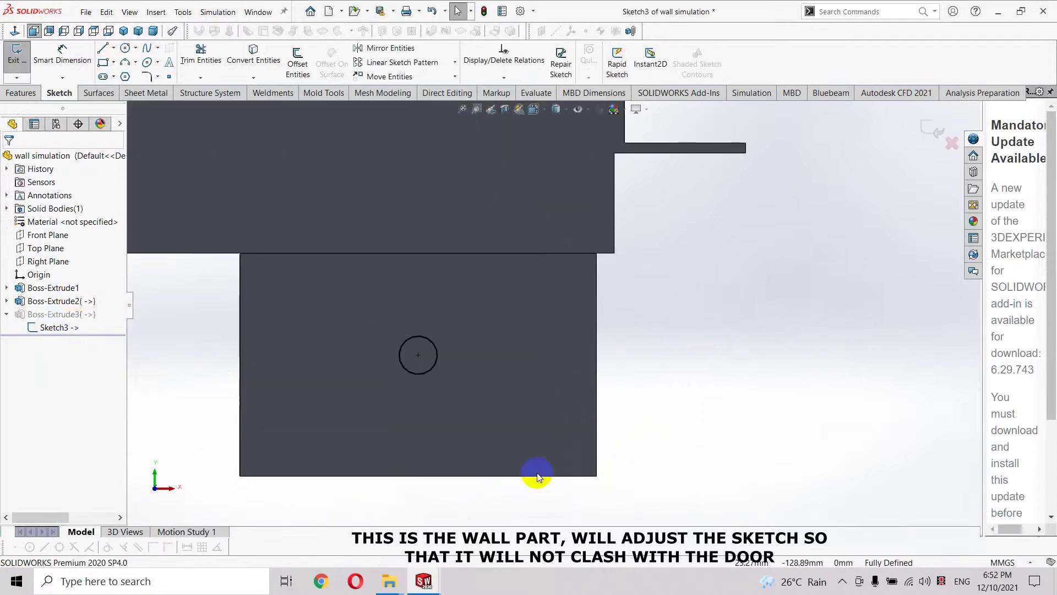
pyautogui.click(272, 329)
pyautogui.click(350, 355)
pyautogui.click(336, 392)
pyautogui.click(230, 271)
pyautogui.click(962, 148)
pyautogui.click(564, 300)
# Reopen Sketch3, orbit to an oblique view, then rebuild and select the pin's cylindrical face
pyautogui.click(420, 359)
pyautogui.click(523, 333)
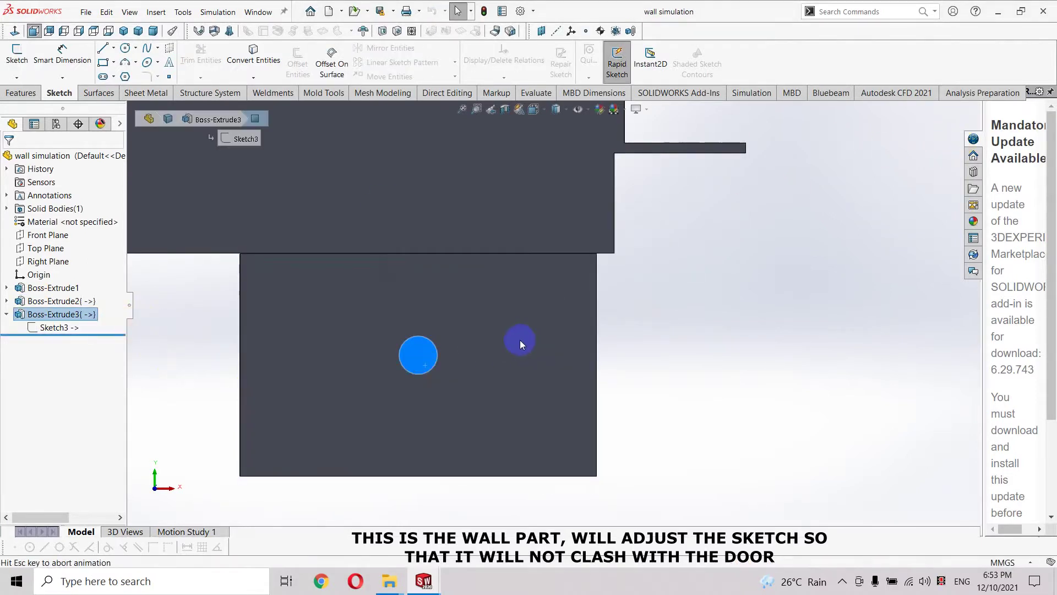
pyautogui.click(54, 327)
pyautogui.click(62, 299)
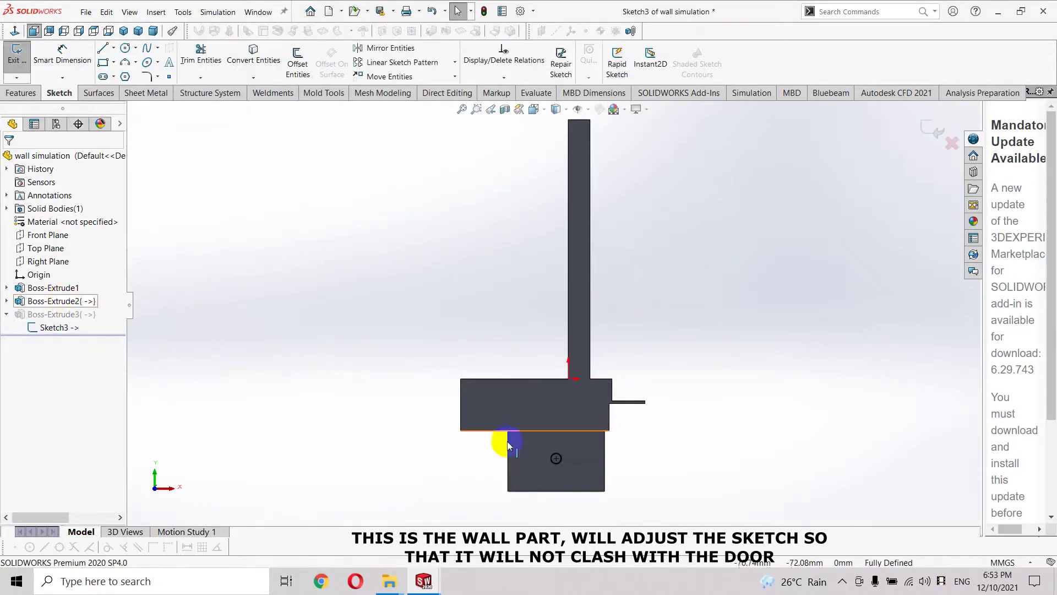
pyautogui.scroll(2, 528, 401)
pyautogui.press('z')
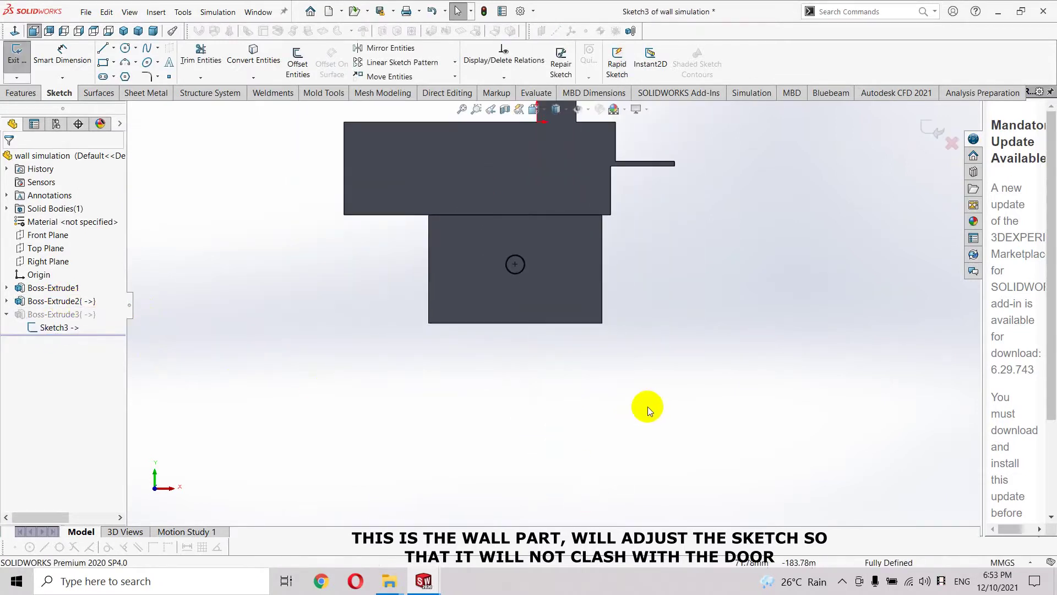
pyautogui.moveTo(767, 442)
pyautogui.mouseDown(button='middle')
pyautogui.moveTo(697, 360)
pyautogui.moveTo(762, 266)
pyautogui.moveTo(628, 283)
pyautogui.moveTo(615, 255)
pyautogui.mouseUp(button='middle')
pyautogui.hotkey('ctrl', 'b')
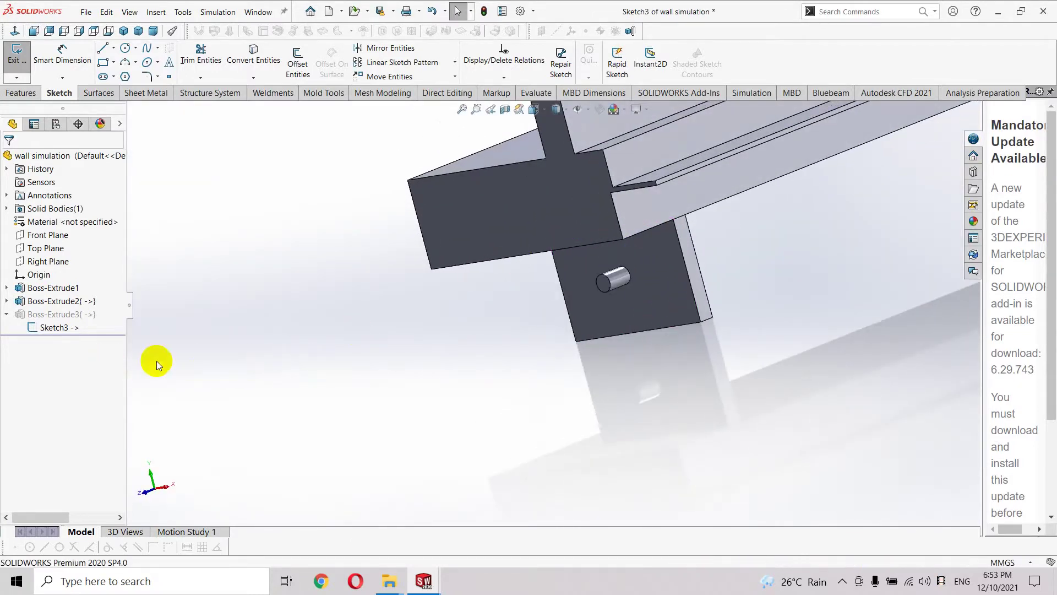
pyautogui.click(616, 291)
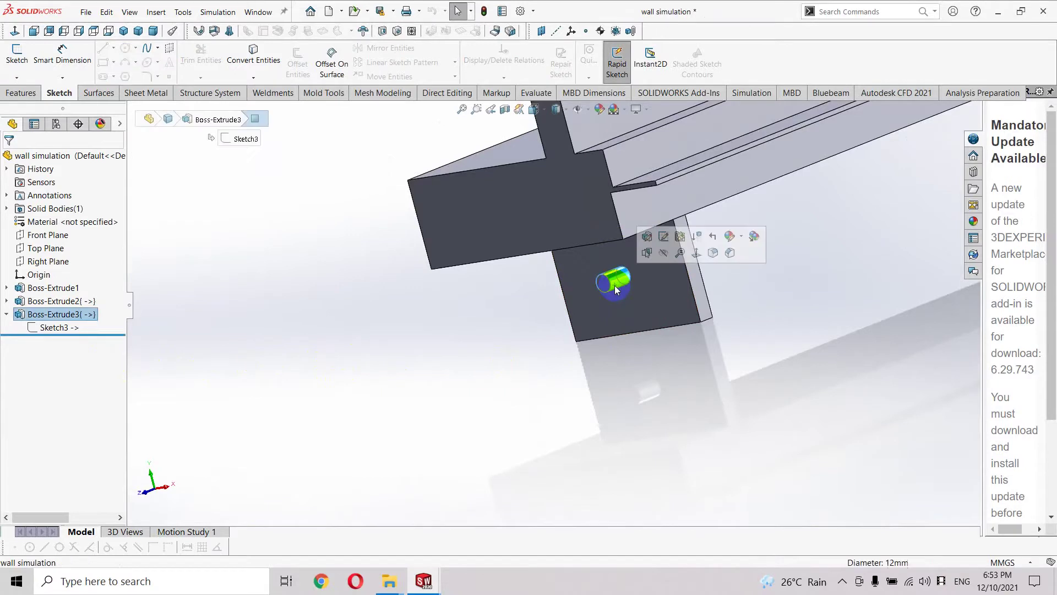
# Check the pin's 20 mm blind extrusion unchanged, then reopen Sketch3 viewed Normal To
pyautogui.click(647, 236)
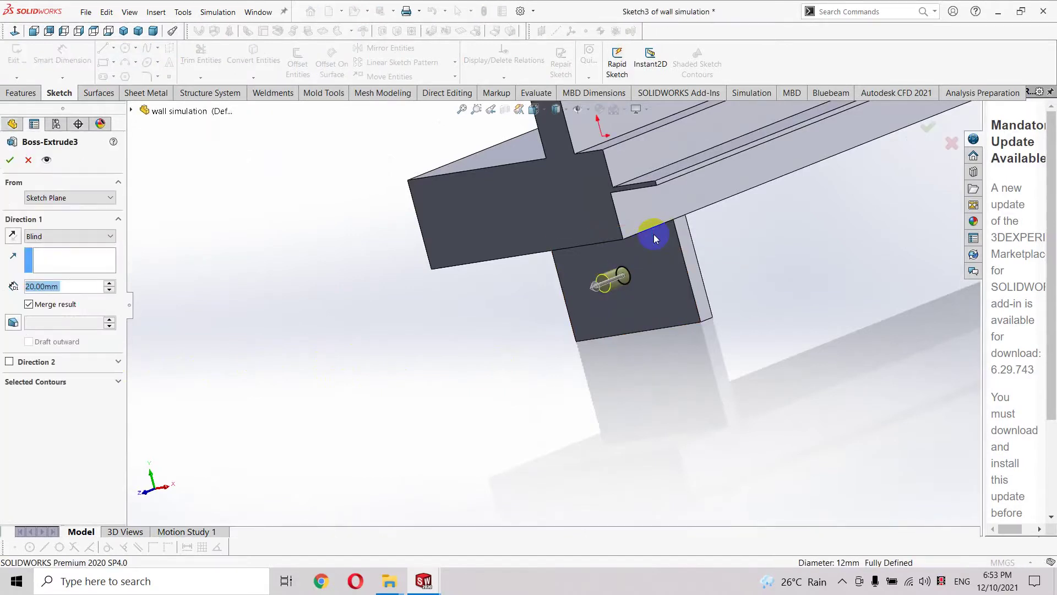
pyautogui.press('Escape')
pyautogui.click(59, 327)
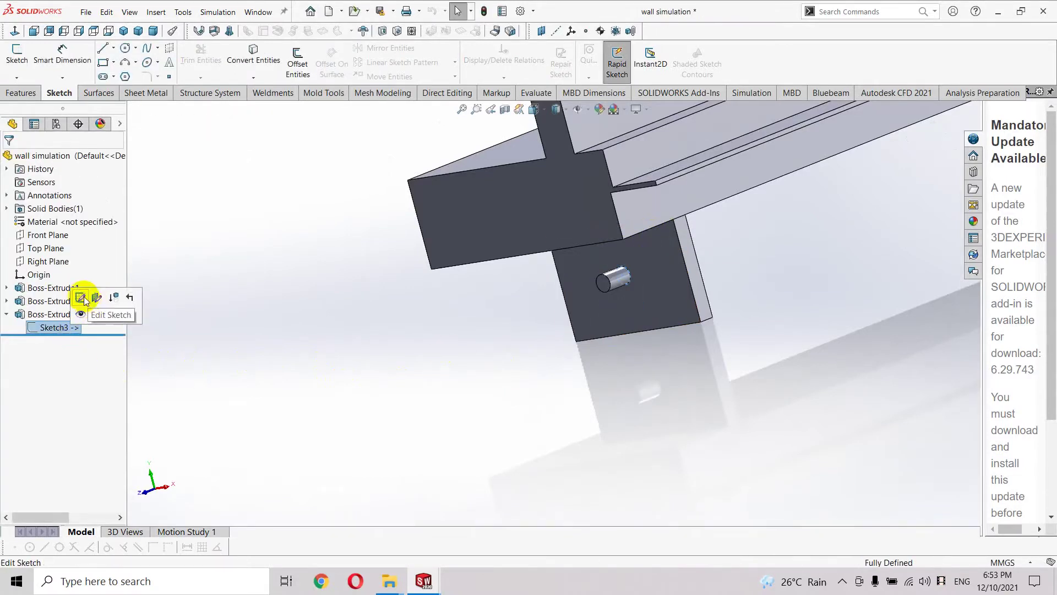
pyautogui.click(81, 298)
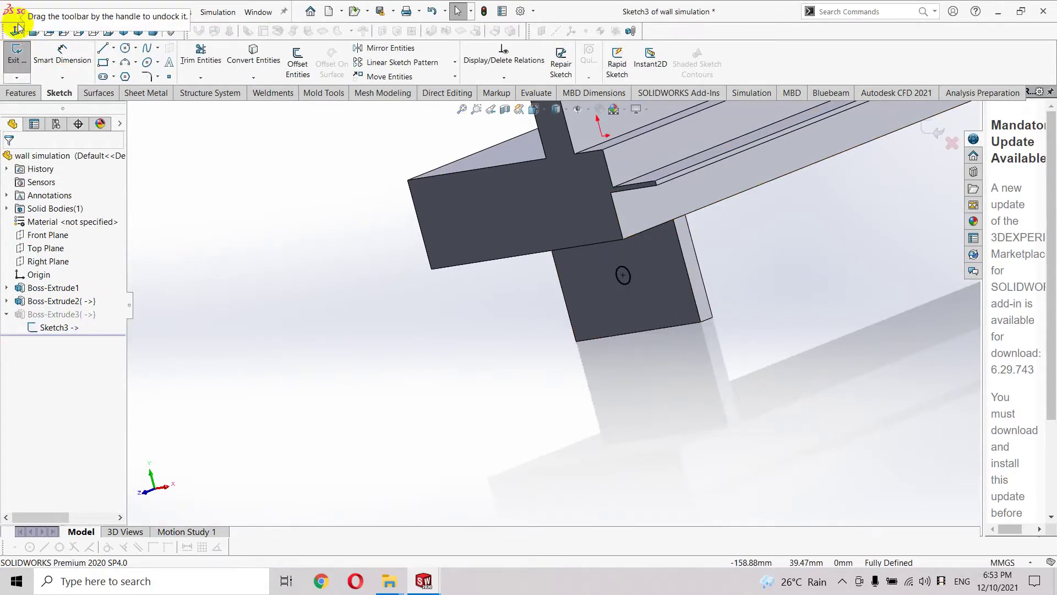
pyautogui.click(34, 31)
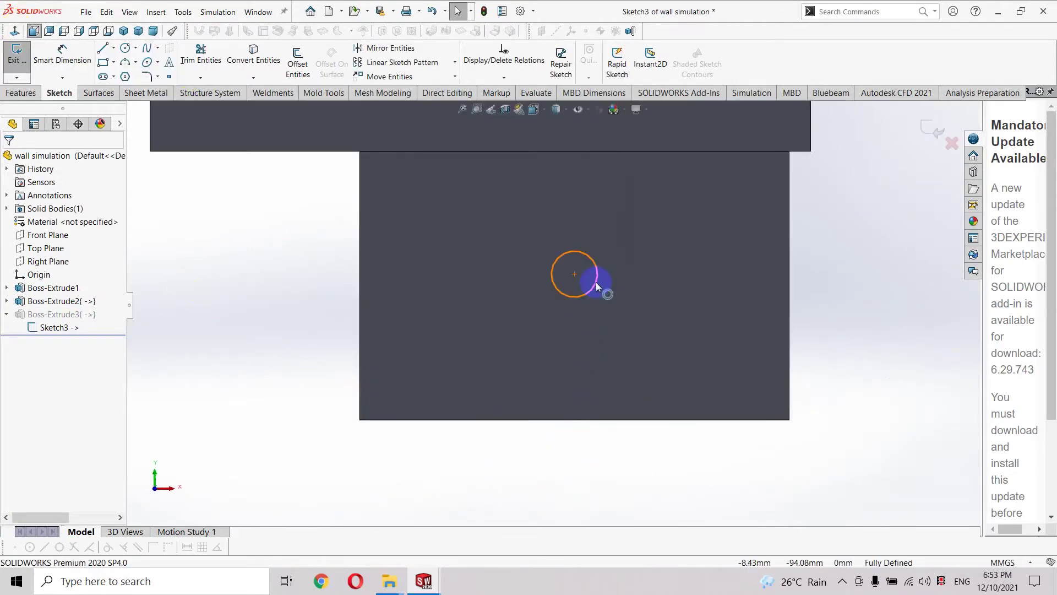
# Inspect the 12 mm pin circle's properties
pyautogui.click(596, 285)
pyautogui.click(602, 270)
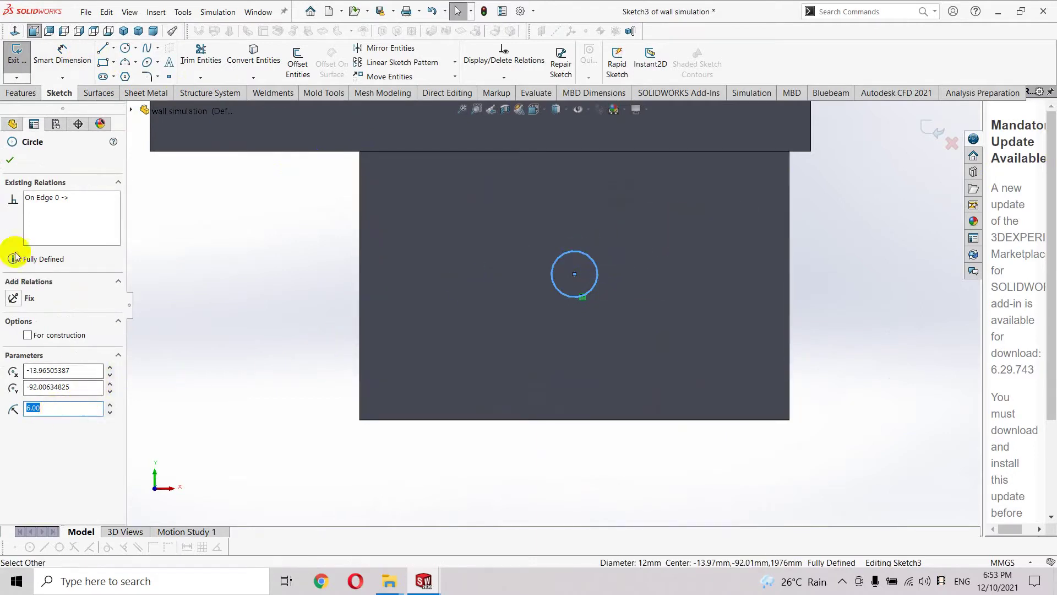
pyautogui.click(10, 164)
pyautogui.scroll(-3, 606, 301)
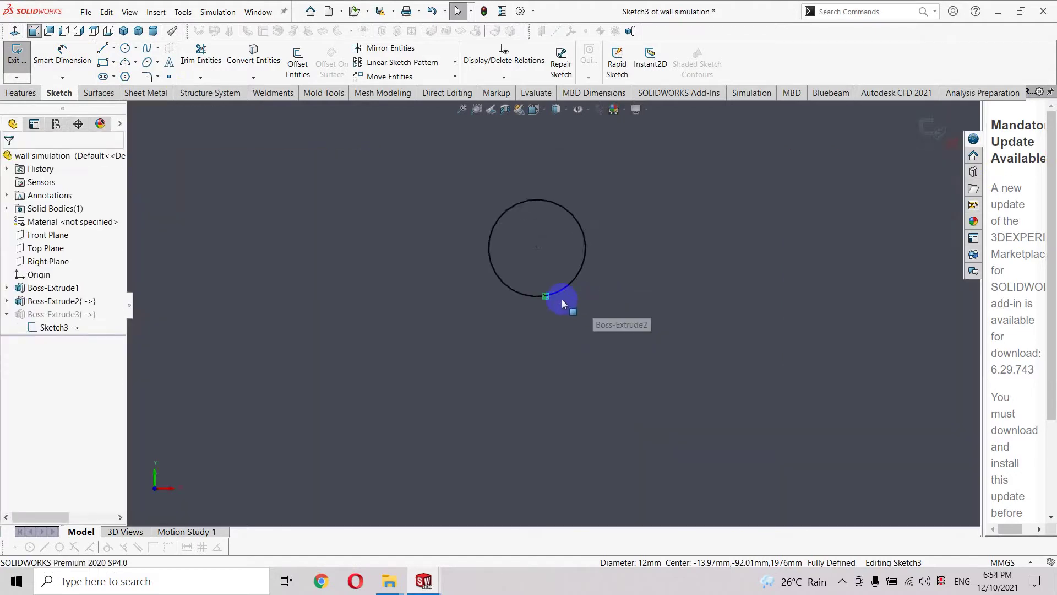
pyautogui.click(577, 302)
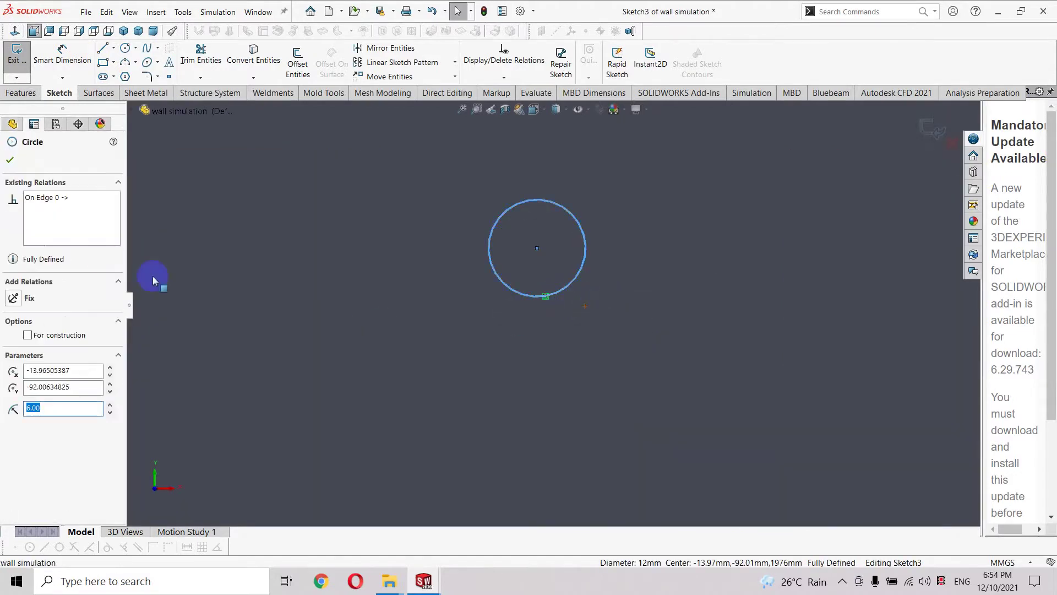
pyautogui.click(10, 161)
# Draw lines from the circle centre down to the bottom edge and right to the corner
pyautogui.scroll(-2, 545, 302)
pyautogui.scroll(4, 543, 301)
pyautogui.scroll(2, 587, 302)
pyautogui.click(103, 48)
pyautogui.click(530, 290)
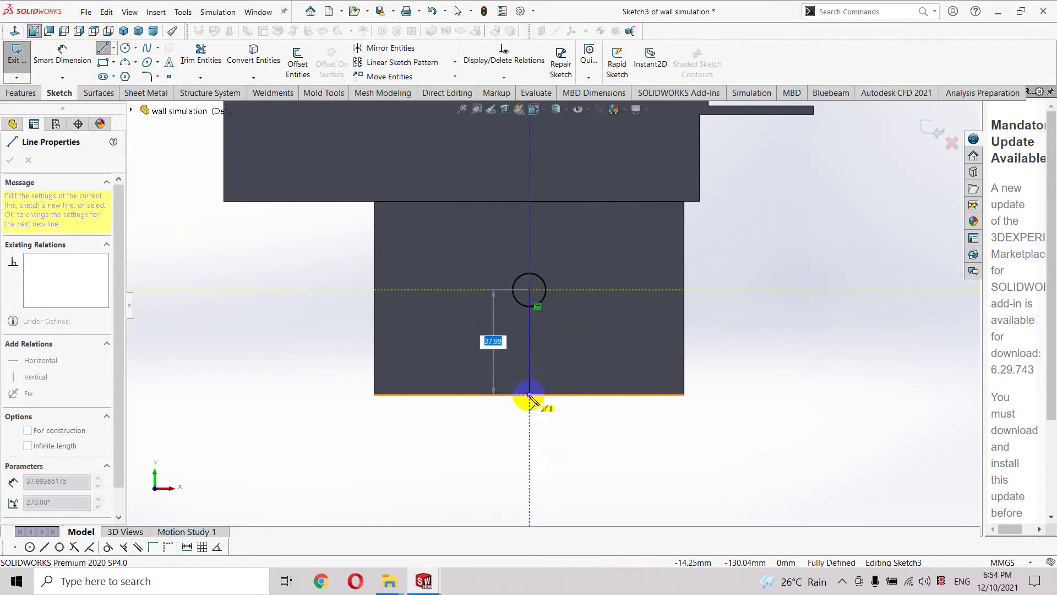
pyautogui.click(530, 394)
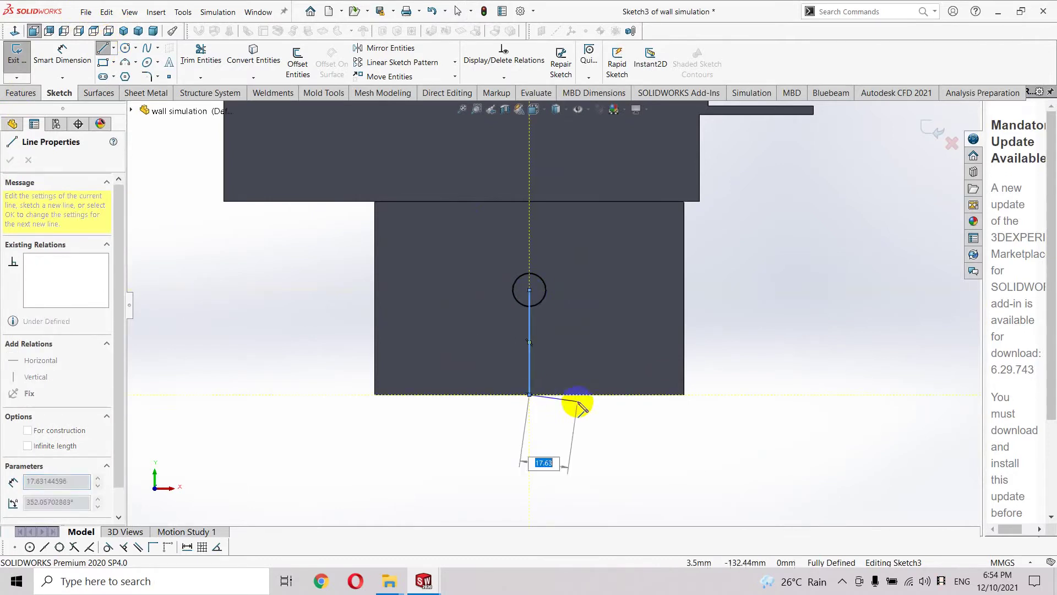
pyautogui.click(685, 394)
pyautogui.press('Escape')
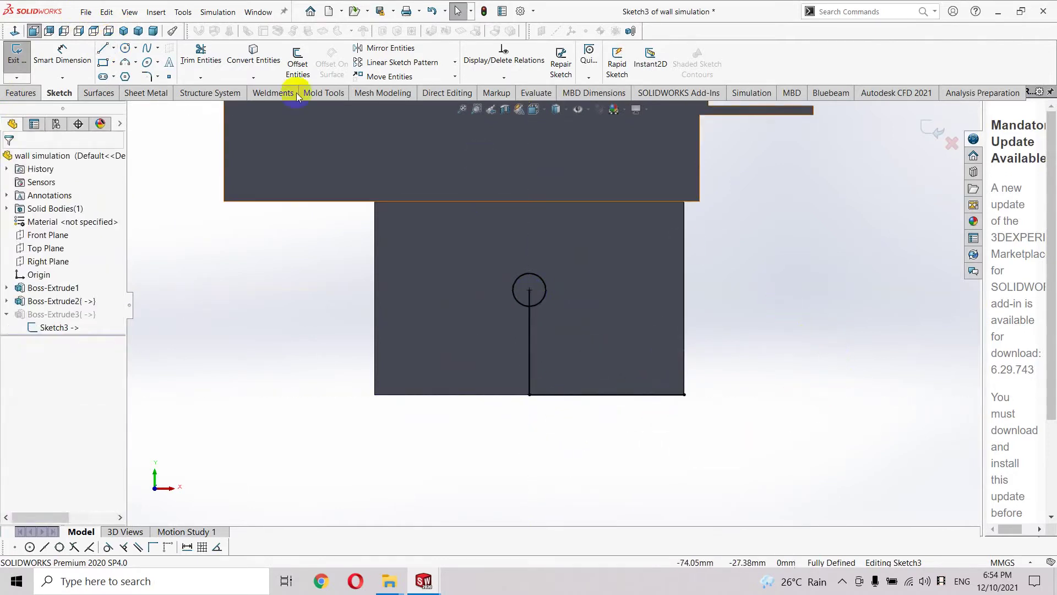
# Dimension the pin centre: 37.99 vertical, 56 horizontal, and 32.01 to the lower box top
pyautogui.click(62, 55)
pyautogui.click(530, 291)
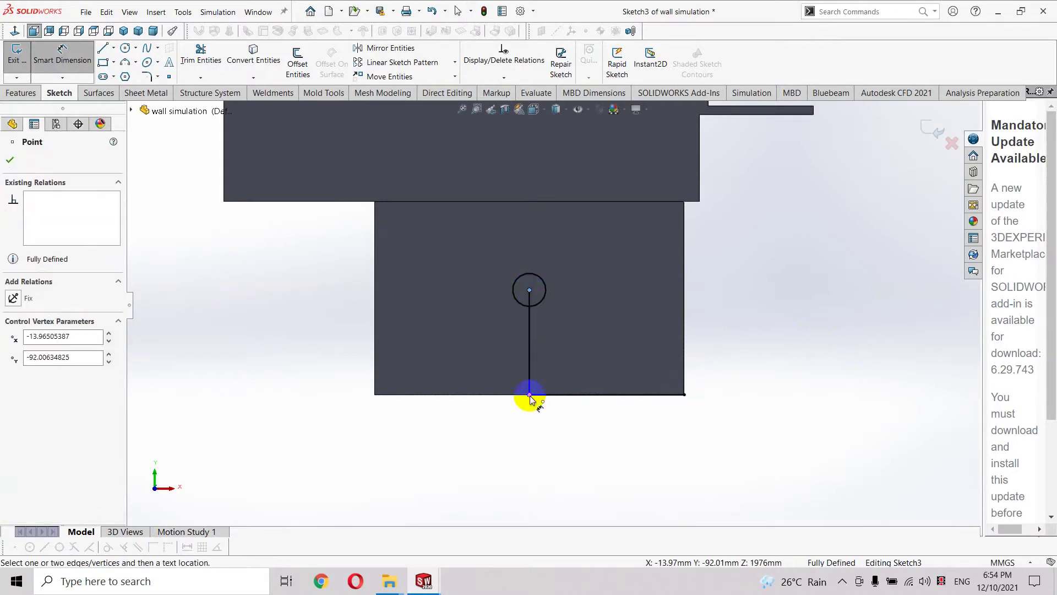
pyautogui.click(529, 395)
pyautogui.click(333, 352)
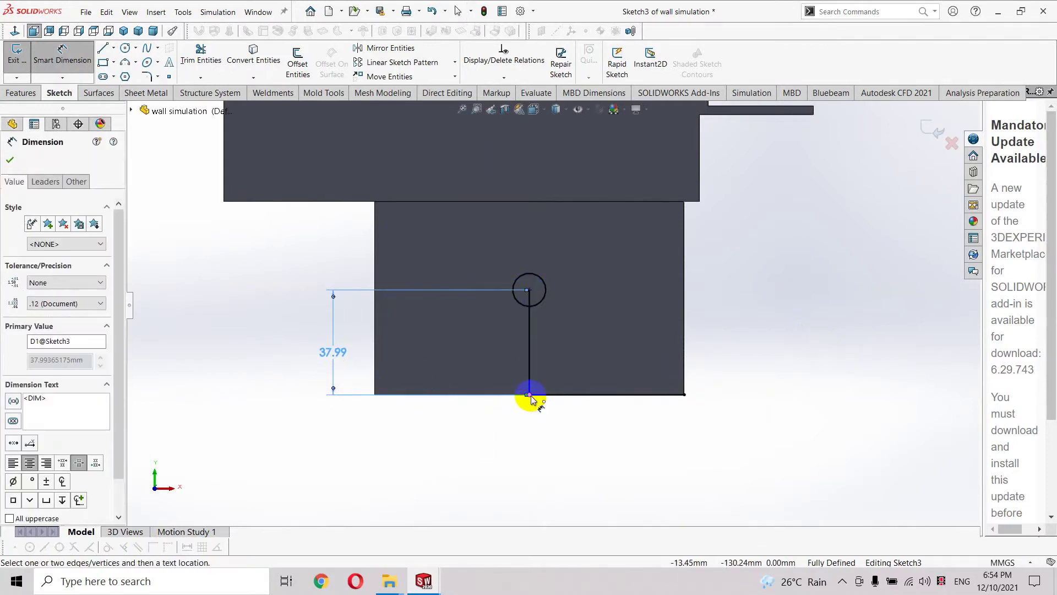
pyautogui.click(529, 395)
pyautogui.click(685, 395)
pyautogui.click(618, 466)
pyautogui.click(521, 295)
pyautogui.click(378, 203)
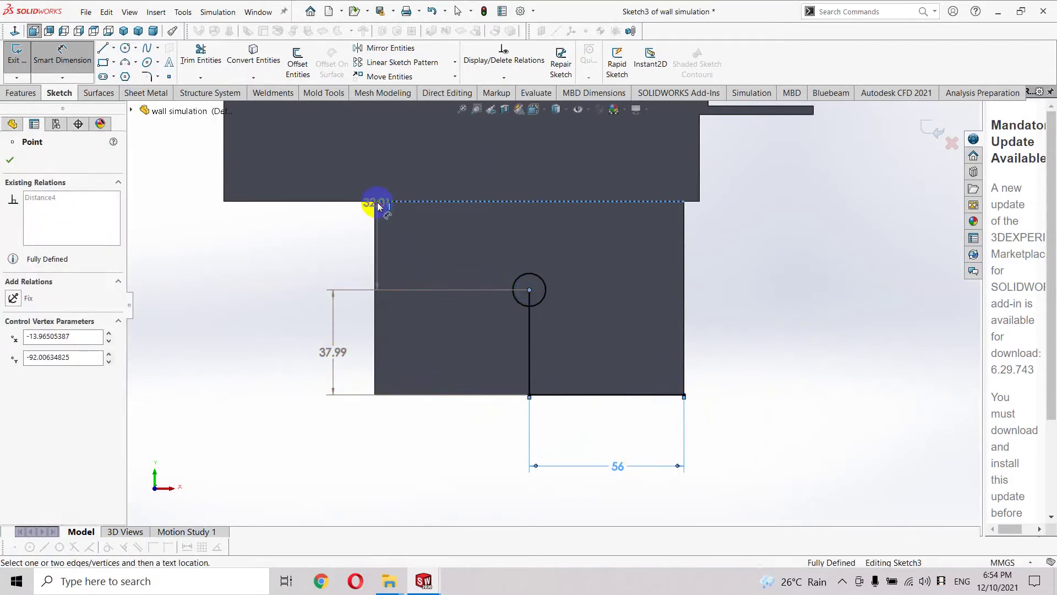
pyautogui.click(333, 247)
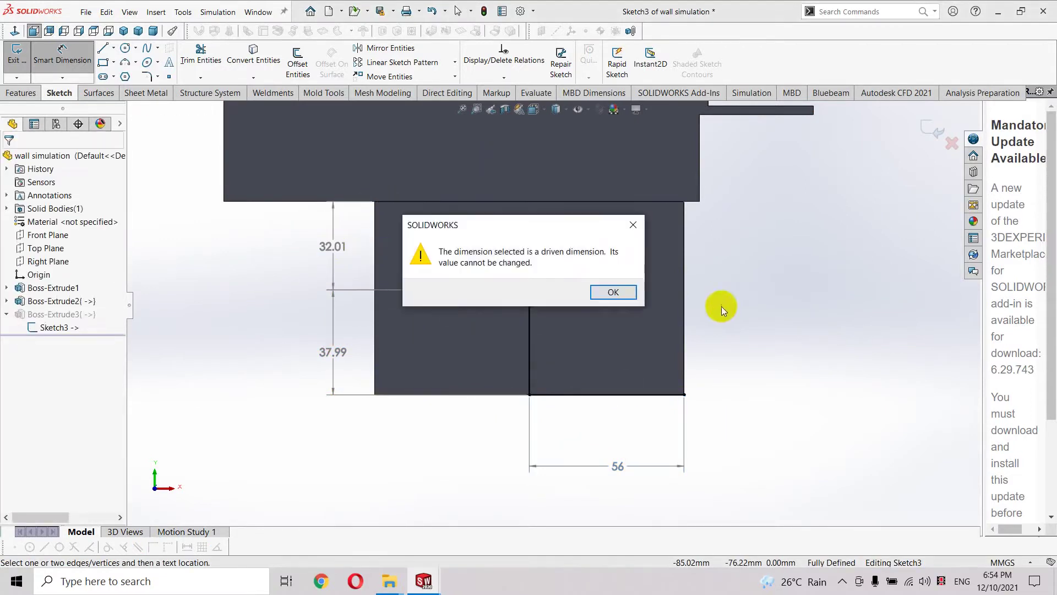
pyautogui.press('Return')
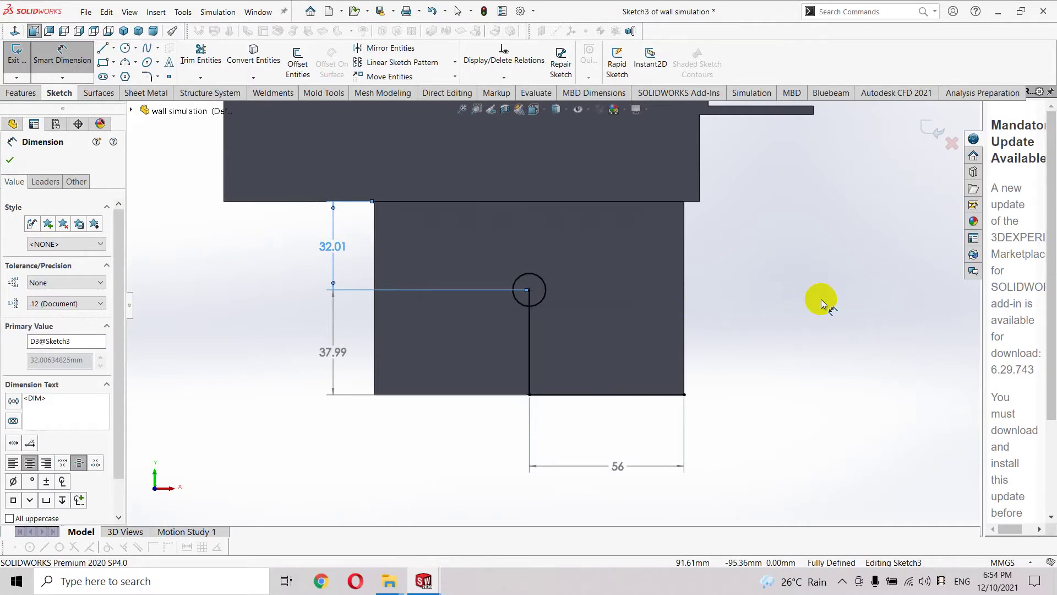
# Exit the hinge-hole sketch, discarding the added lines and dimensions
pyautogui.click(368, 308)
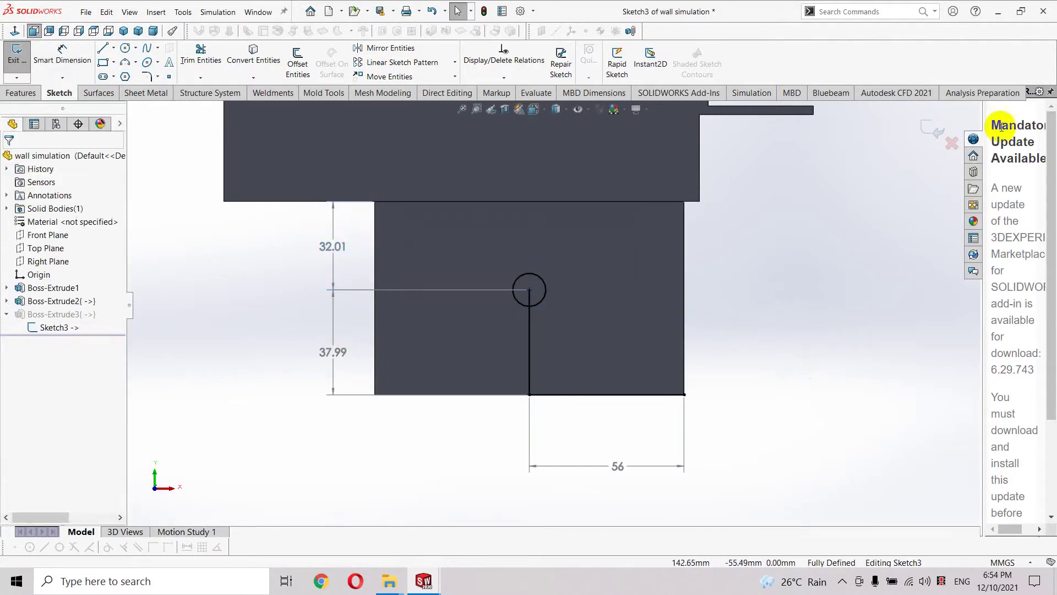
pyautogui.click(952, 143)
pyautogui.click(577, 300)
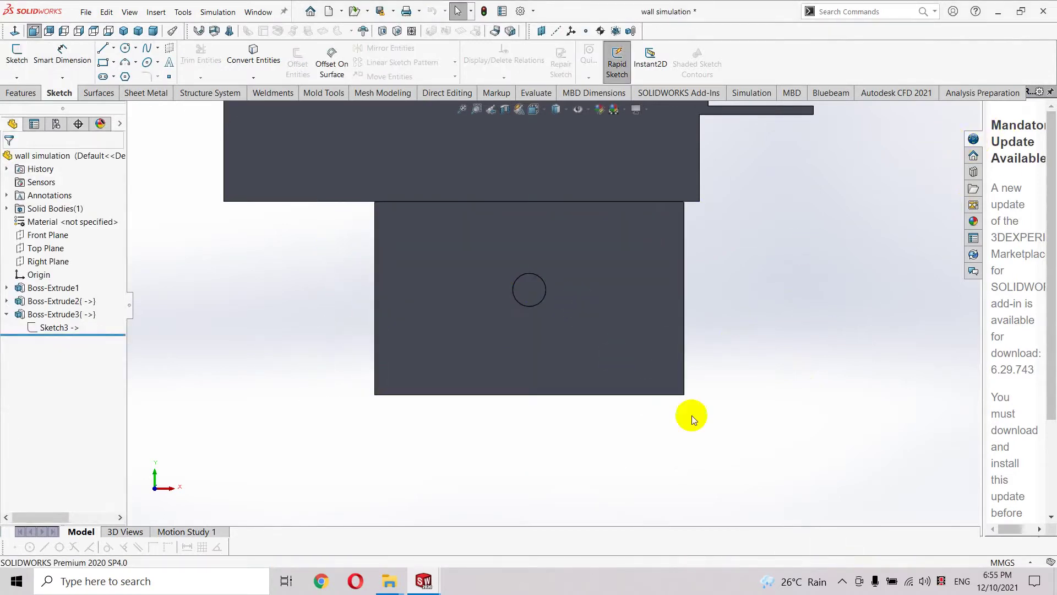
# Select the upper wall body and edit its base sketch, Sketch1
pyautogui.click(615, 361)
pyautogui.click(572, 278)
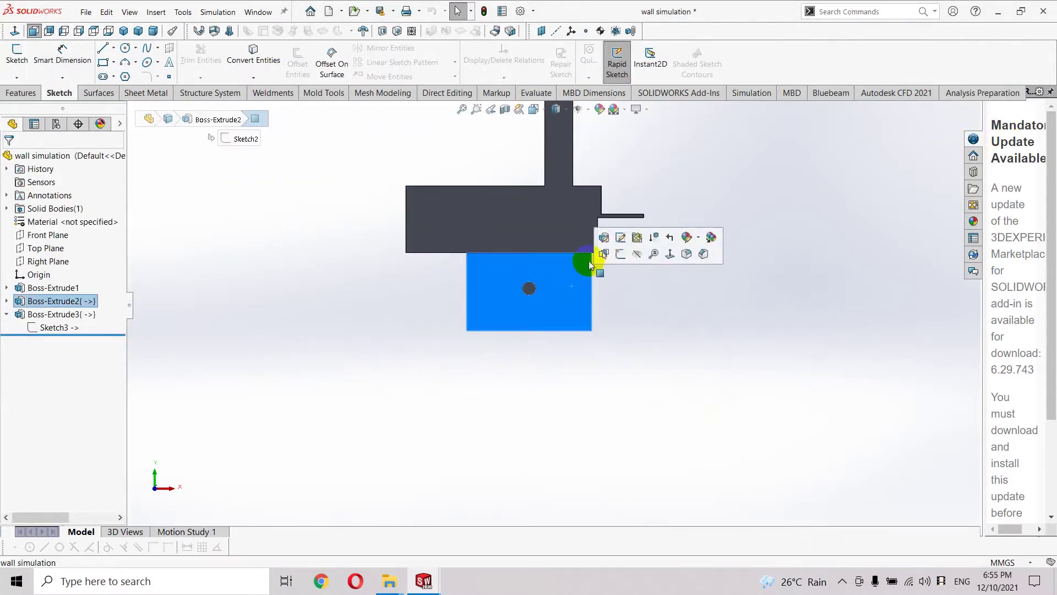
pyautogui.click(571, 235)
pyautogui.scroll(-2, 603, 163)
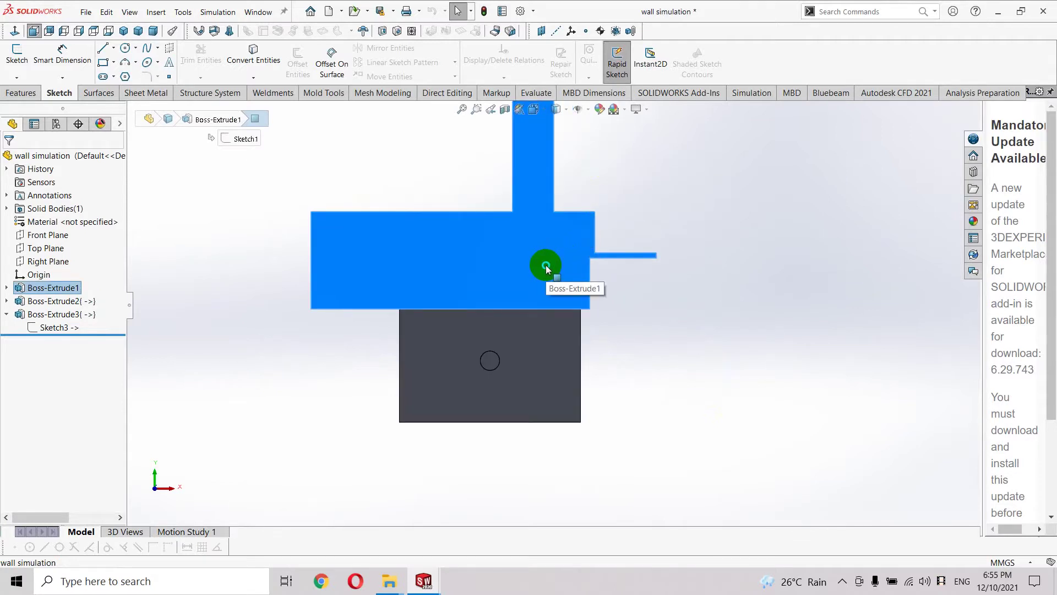
pyautogui.rightClick(548, 266)
pyautogui.click(573, 236)
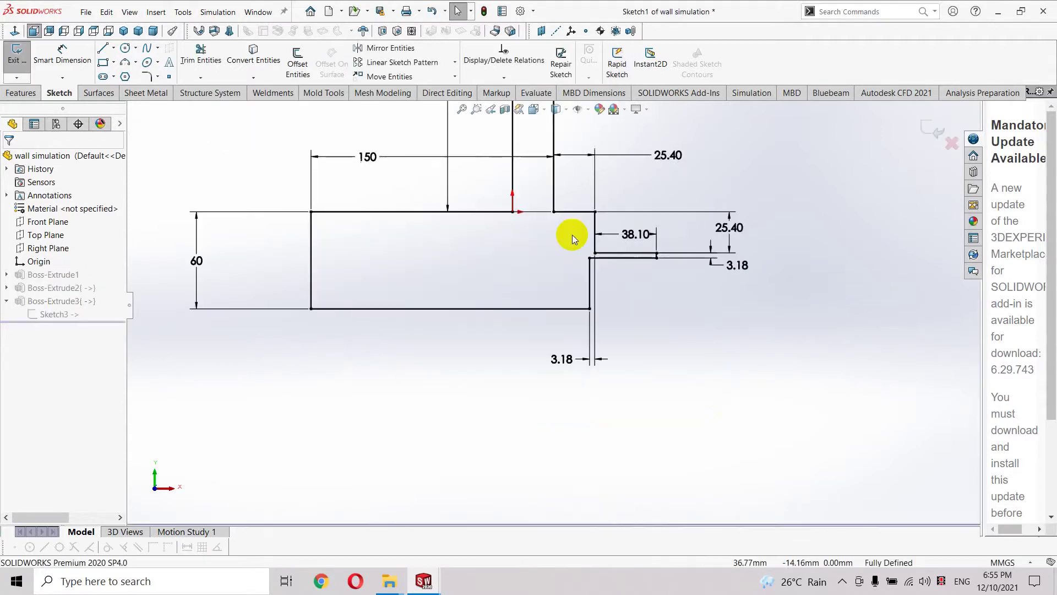
pyautogui.scroll(-2, 584, 245)
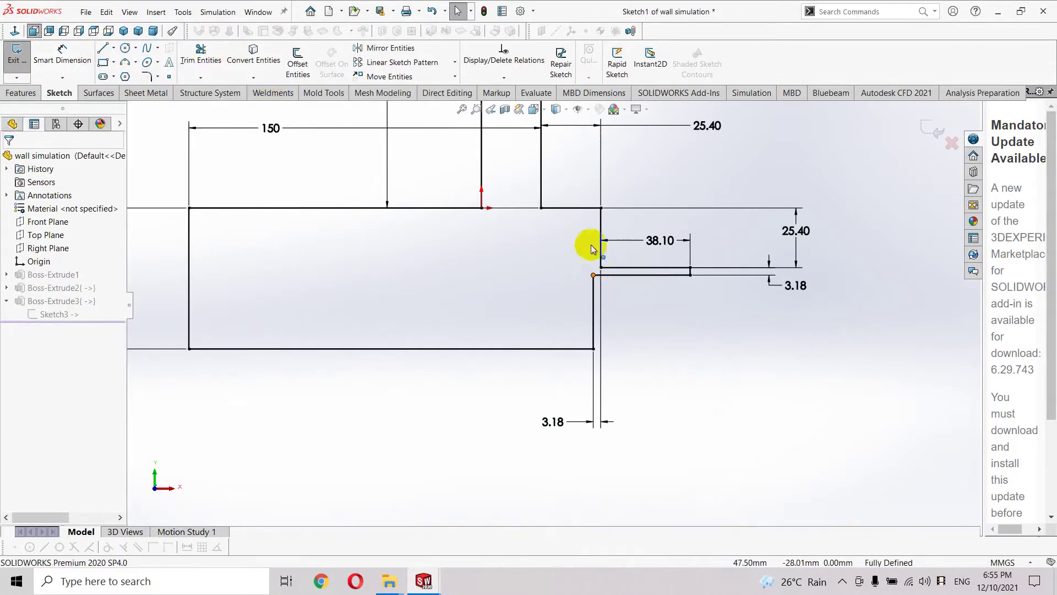
# Draw a line chain up from the top-right corner, across right, briefly up, then back left
pyautogui.click(595, 276)
pyautogui.click(103, 48)
pyautogui.click(593, 276)
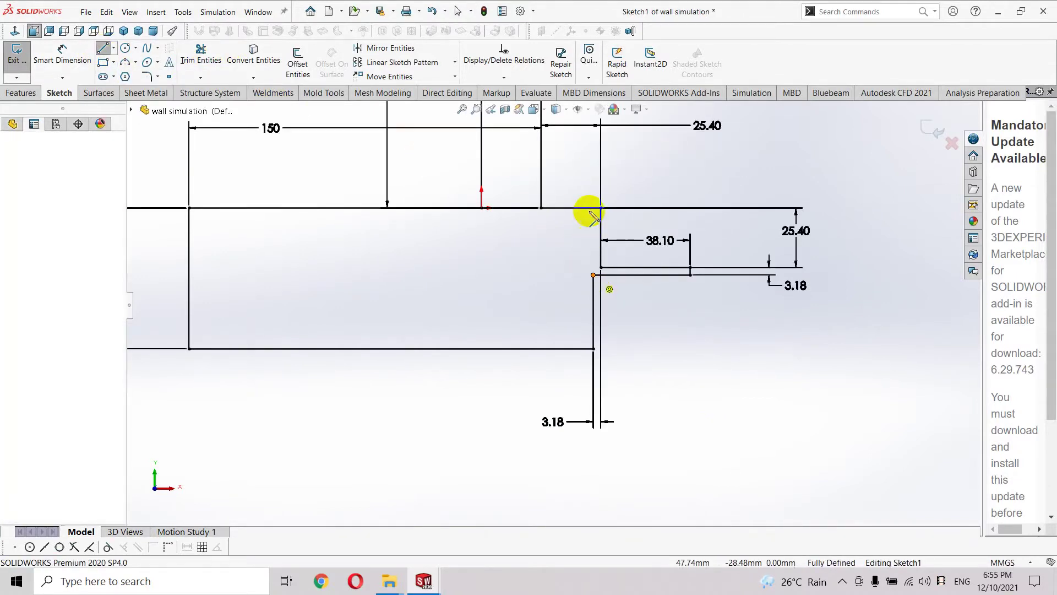
pyautogui.click(593, 181)
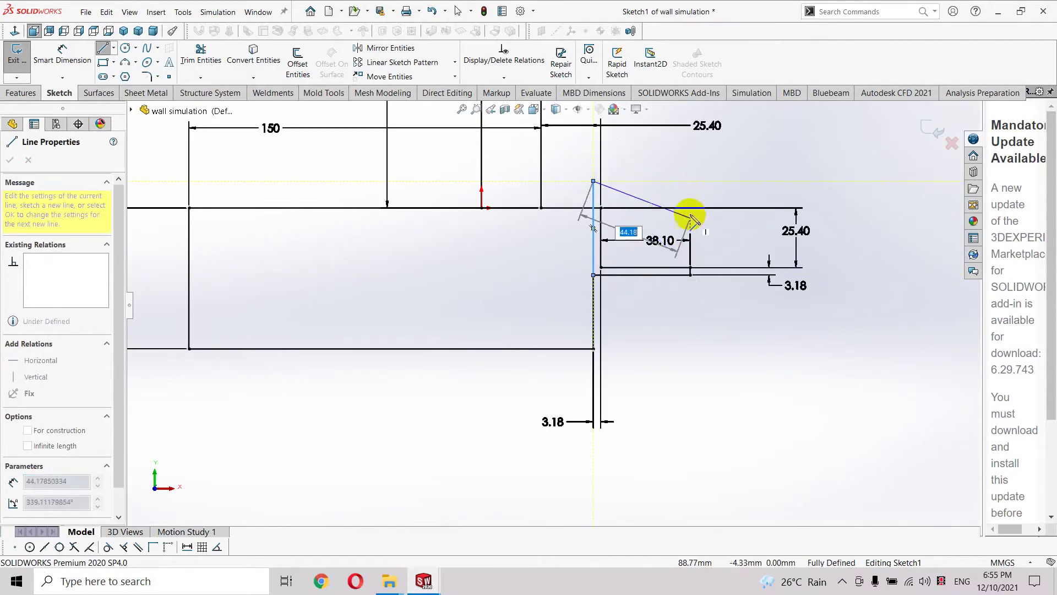
pyautogui.click(690, 180)
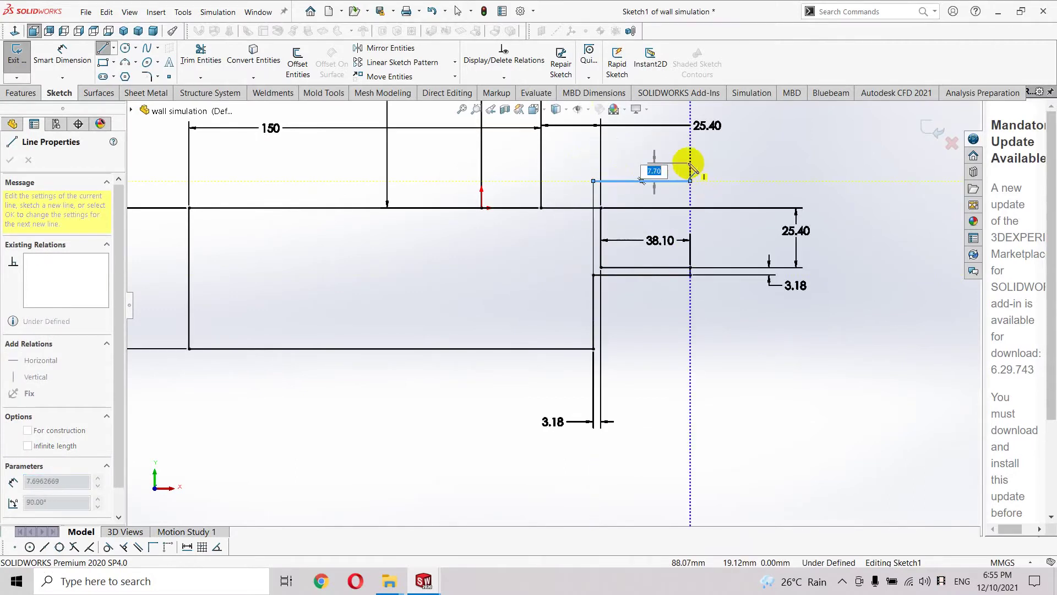
pyautogui.click(690, 174)
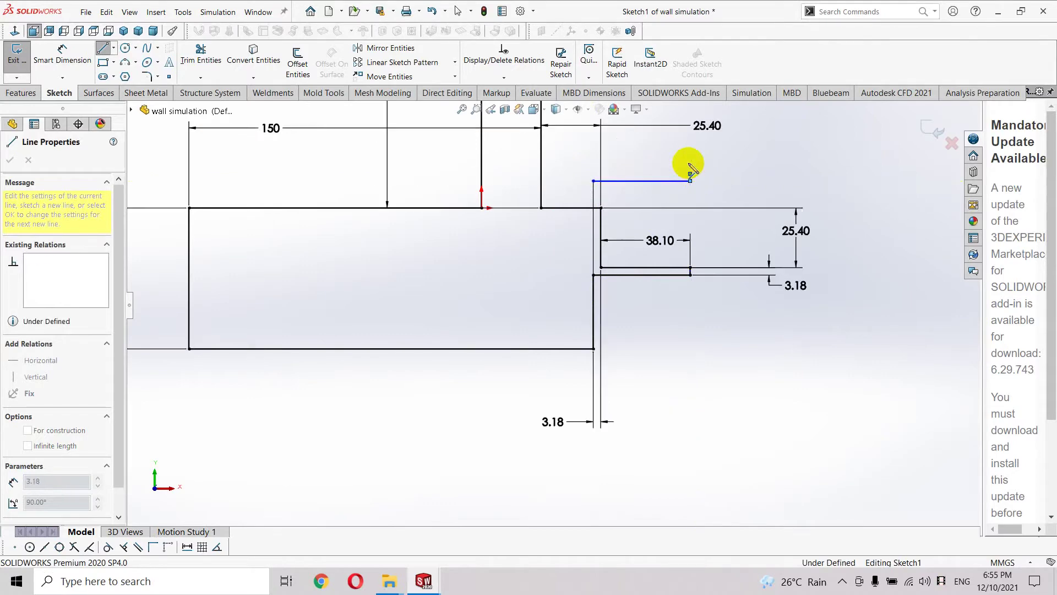
pyautogui.doubleClick(542, 174)
pyautogui.click(103, 49)
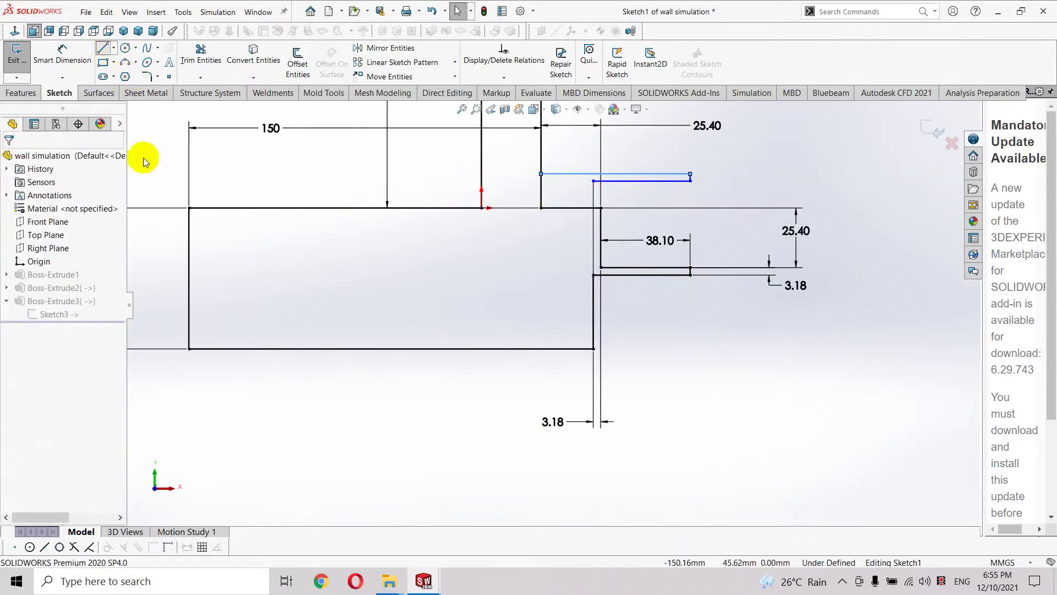
pyautogui.click(189, 200)
pyautogui.press('Escape')
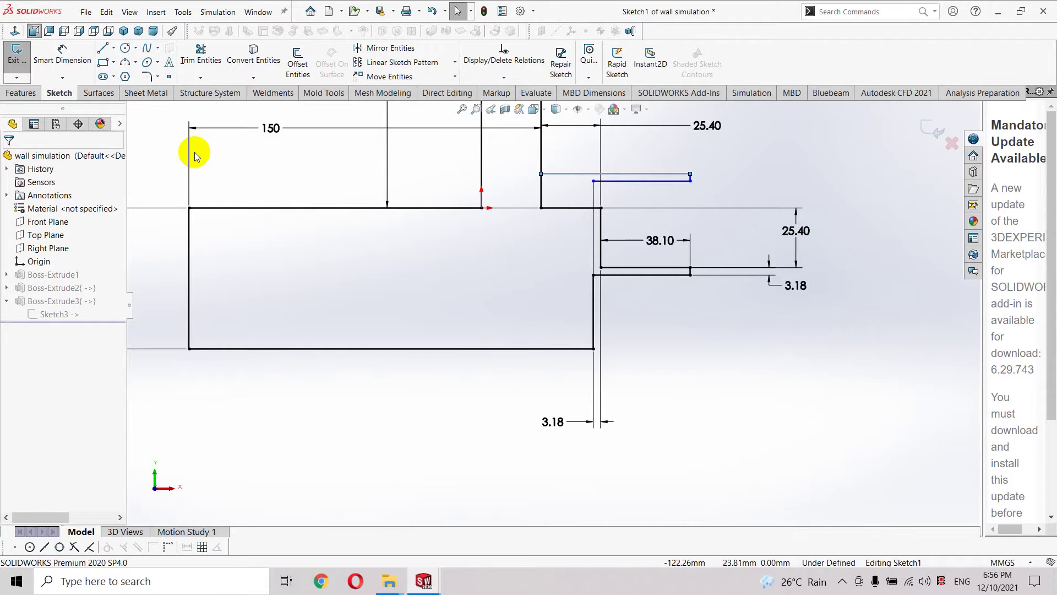
pyautogui.click(102, 47)
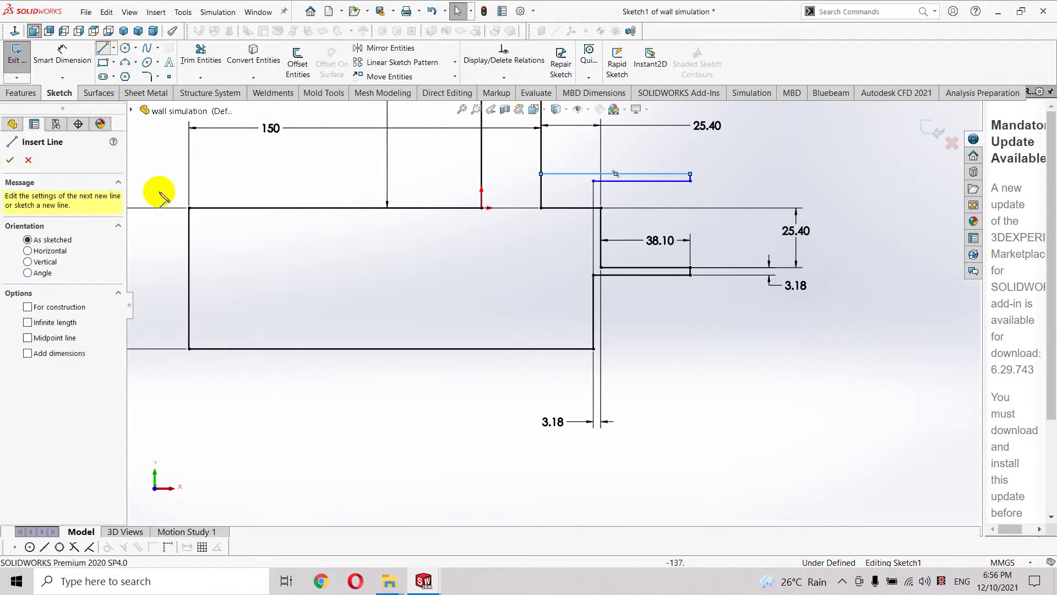
# Draw a line up from the top-left corner and across toward the origin
pyautogui.click(190, 208)
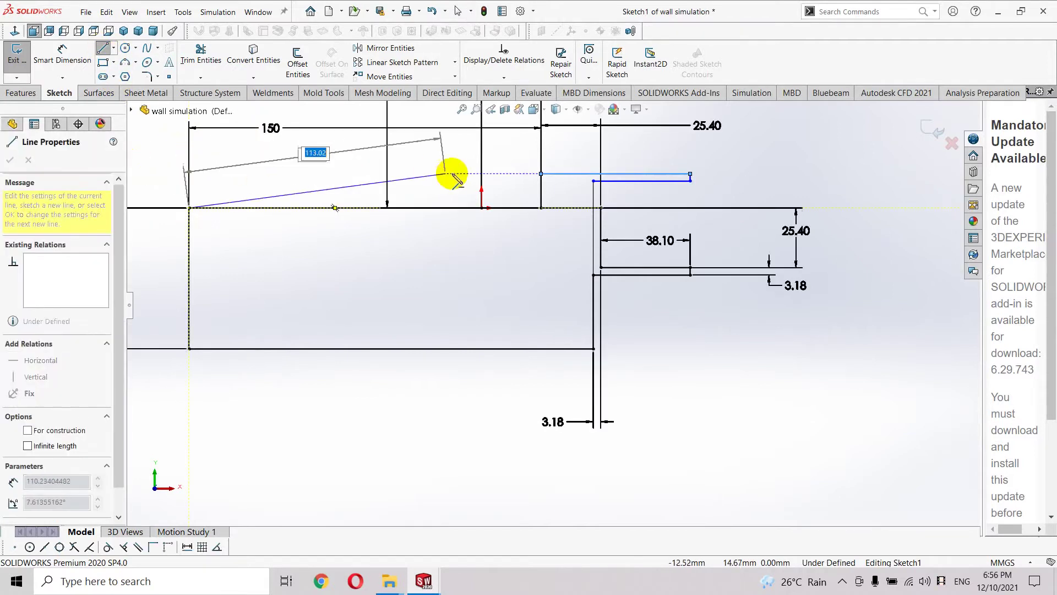
pyautogui.click(189, 174)
pyautogui.click(482, 174)
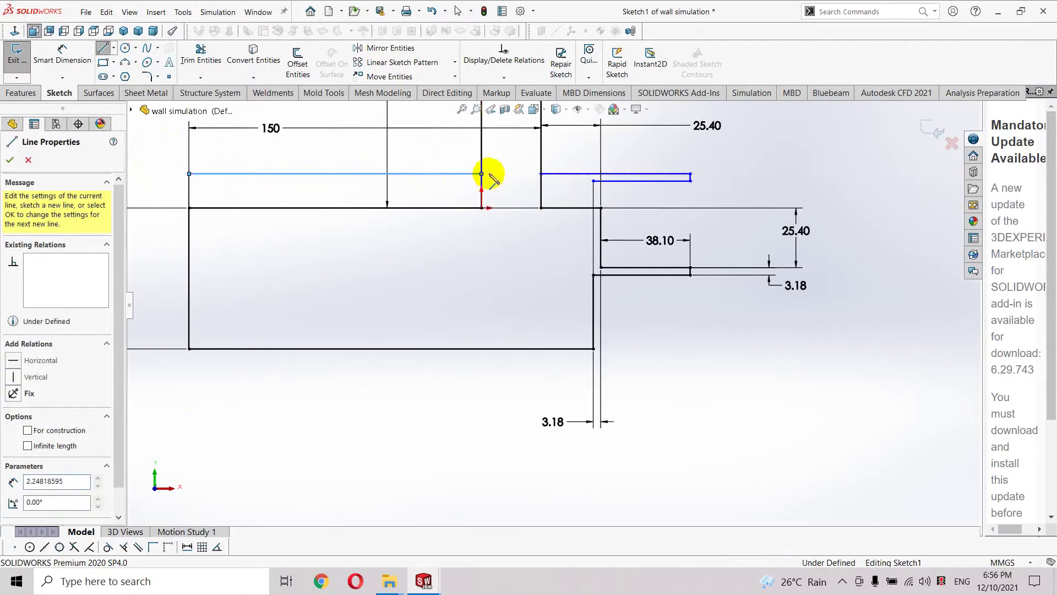
pyautogui.press('Escape')
# Delete the original 124.60 mm top edge line
pyautogui.click(335, 208)
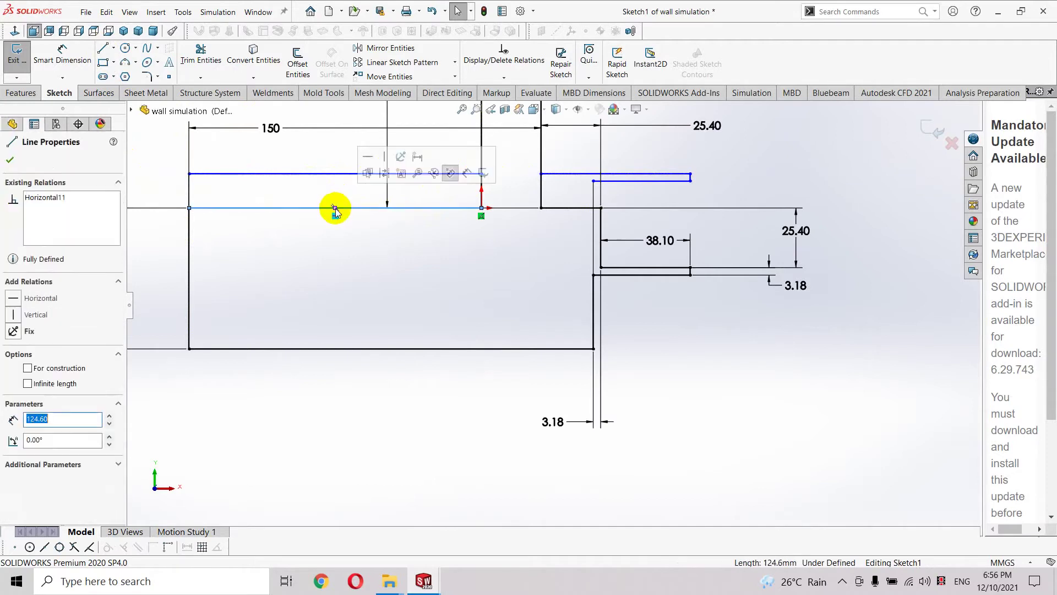
pyautogui.click(350, 212)
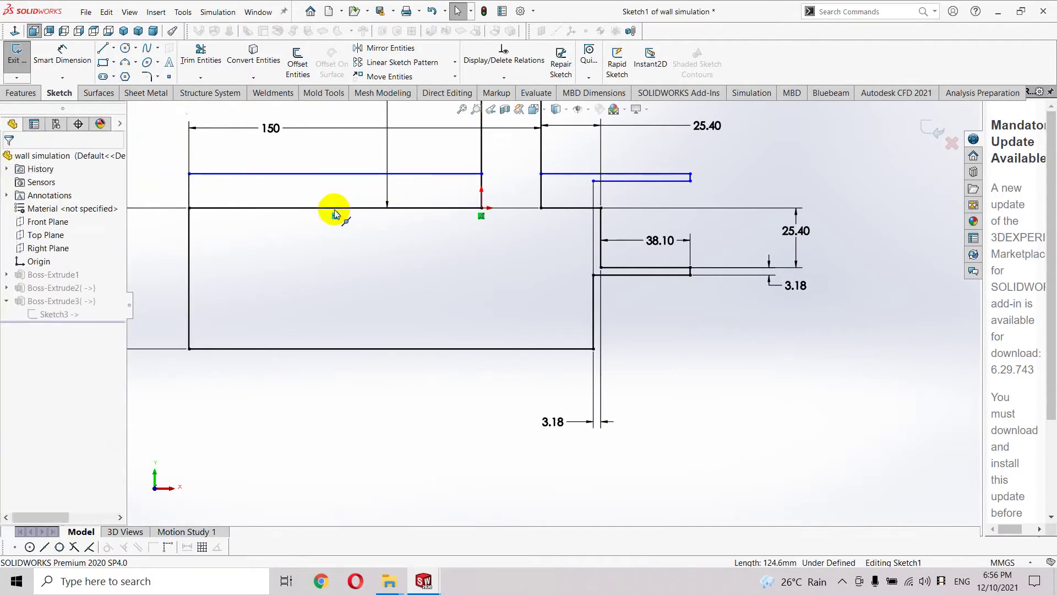
pyautogui.click(349, 209)
pyautogui.press('Delete')
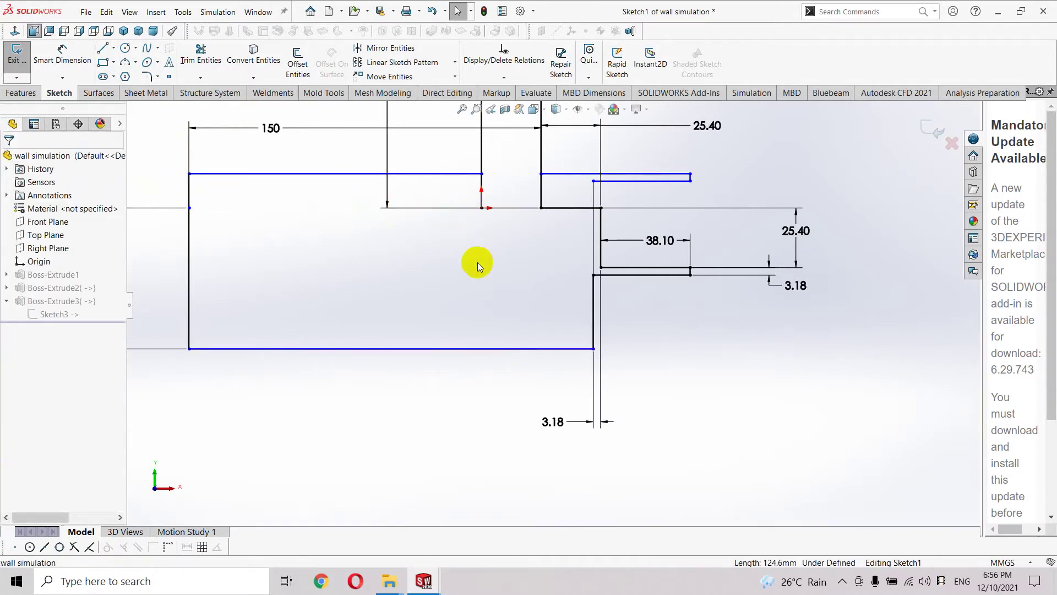
pyautogui.scroll(3, 478, 262)
pyautogui.scroll(-3, 439, 255)
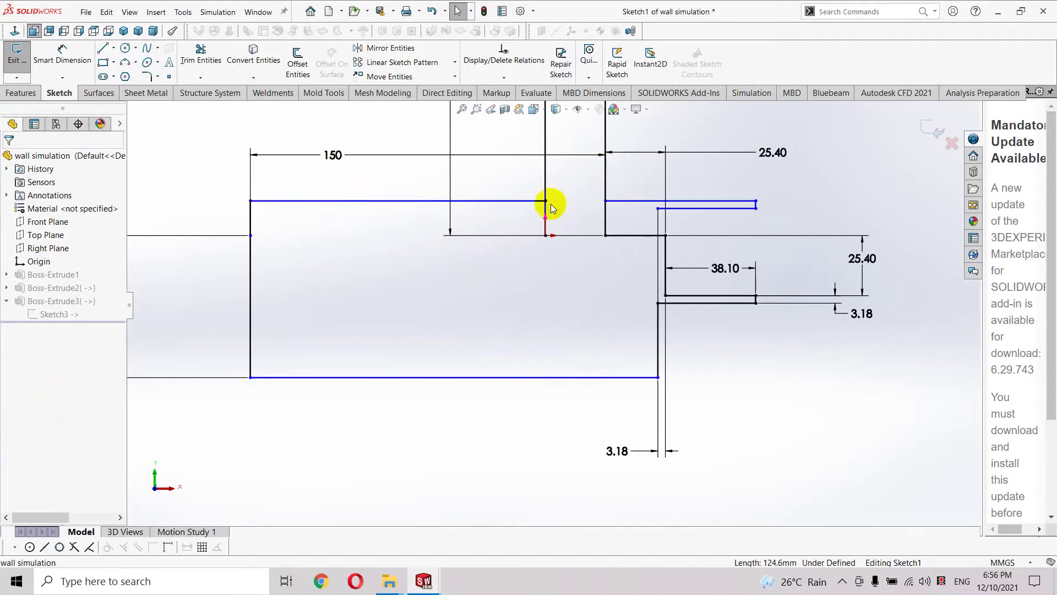
pyautogui.click(201, 56)
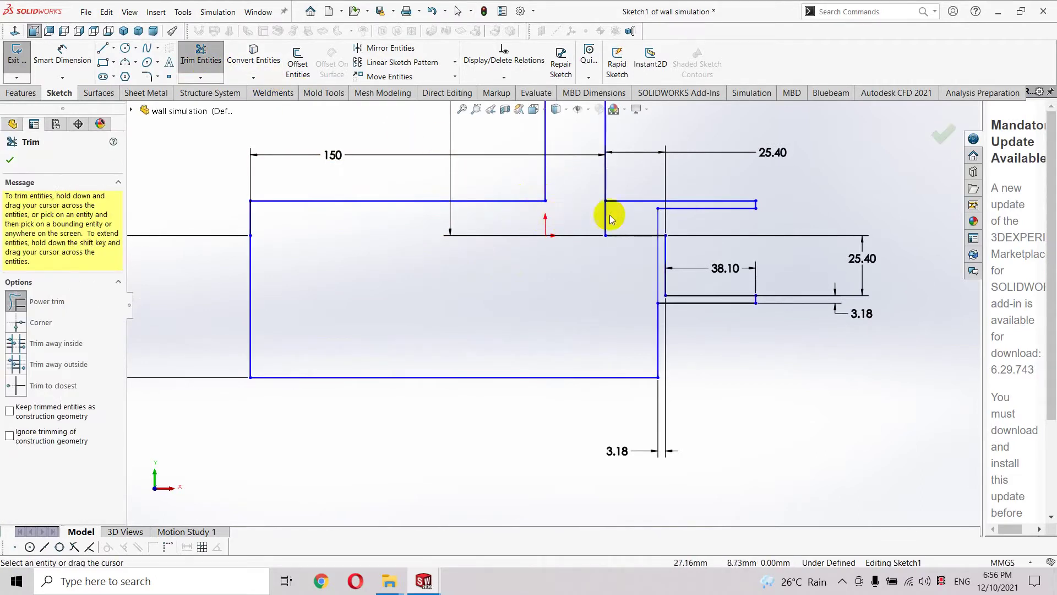
# Power-trim the old step lines, their dimensions, and the short leftover segment at right
pyautogui.moveTo(627, 237); pyautogui.dragTo(755, 296)
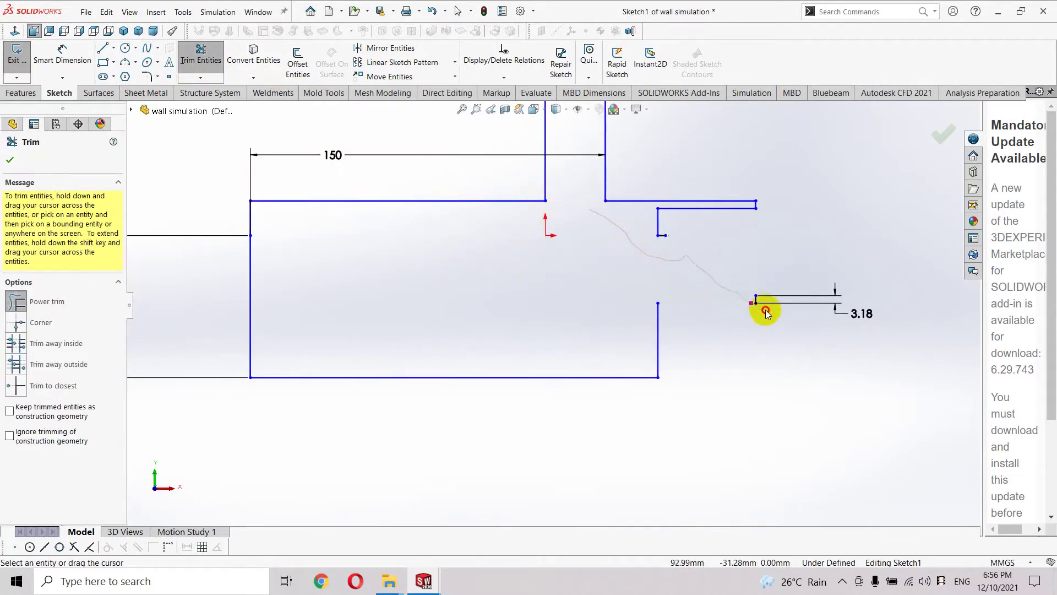
pyautogui.press('Escape')
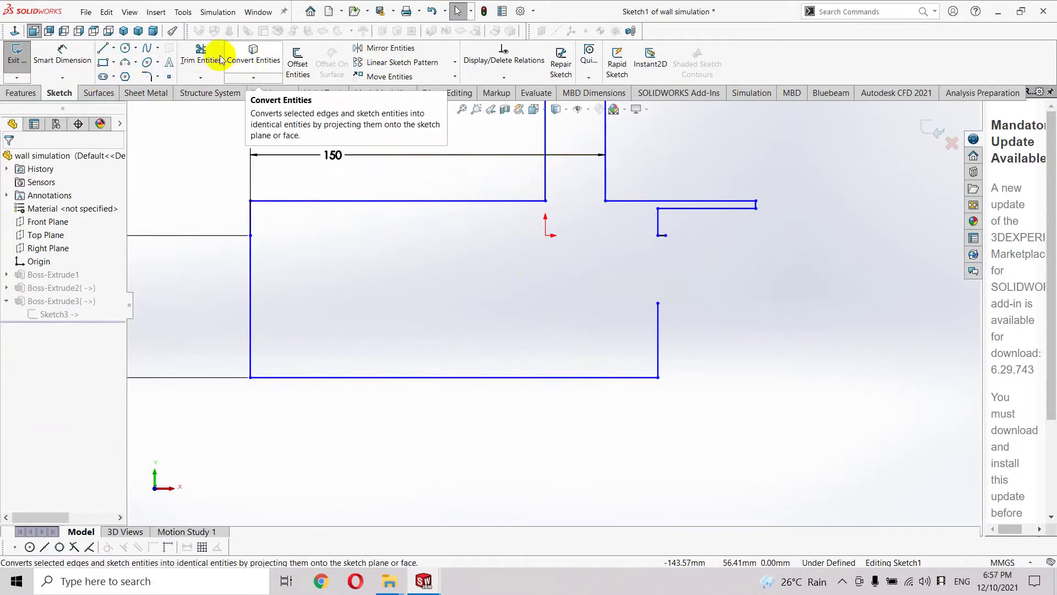
pyautogui.click(503, 237)
pyautogui.click(201, 53)
pyautogui.moveTo(675, 257); pyautogui.dragTo(645, 213)
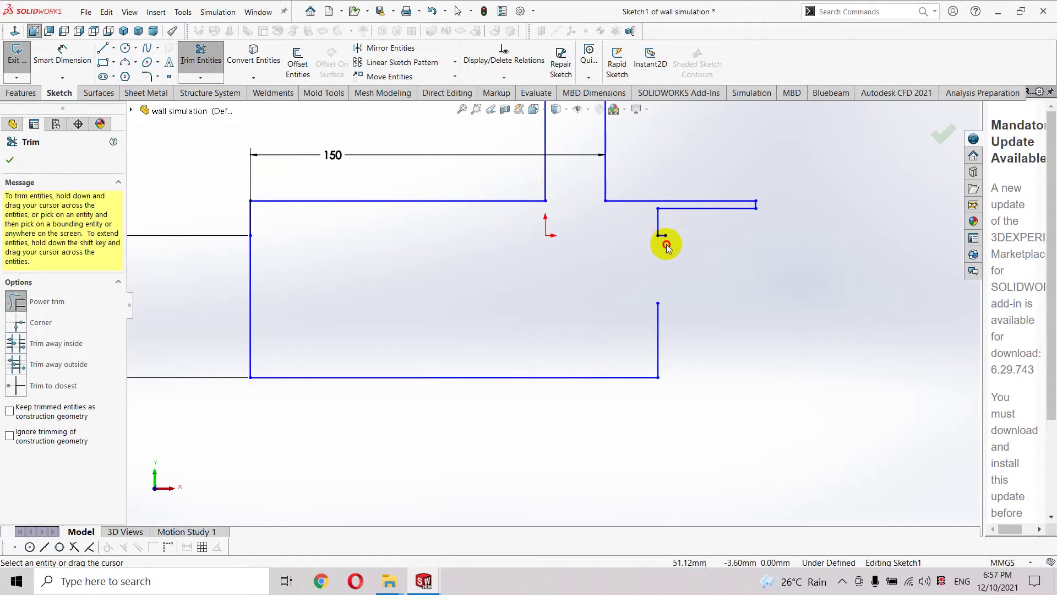
pyautogui.press('Escape')
# Extend the right vertical edge's endpoint up to join the new top line
pyautogui.click(658, 312)
pyautogui.click(666, 237)
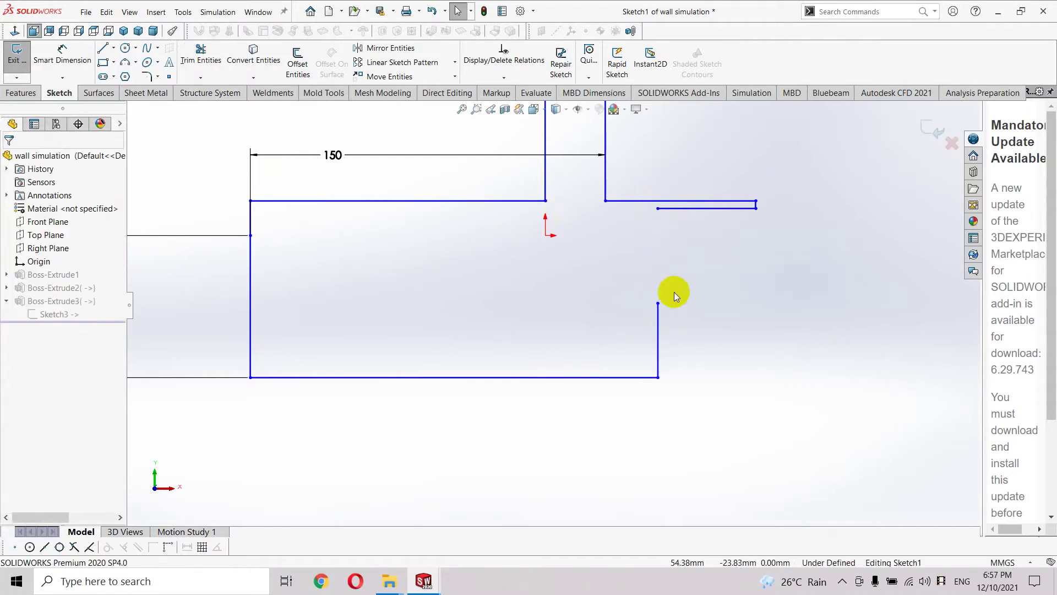
pyautogui.click(657, 329)
pyautogui.moveTo(658, 303); pyautogui.dragTo(658, 204)
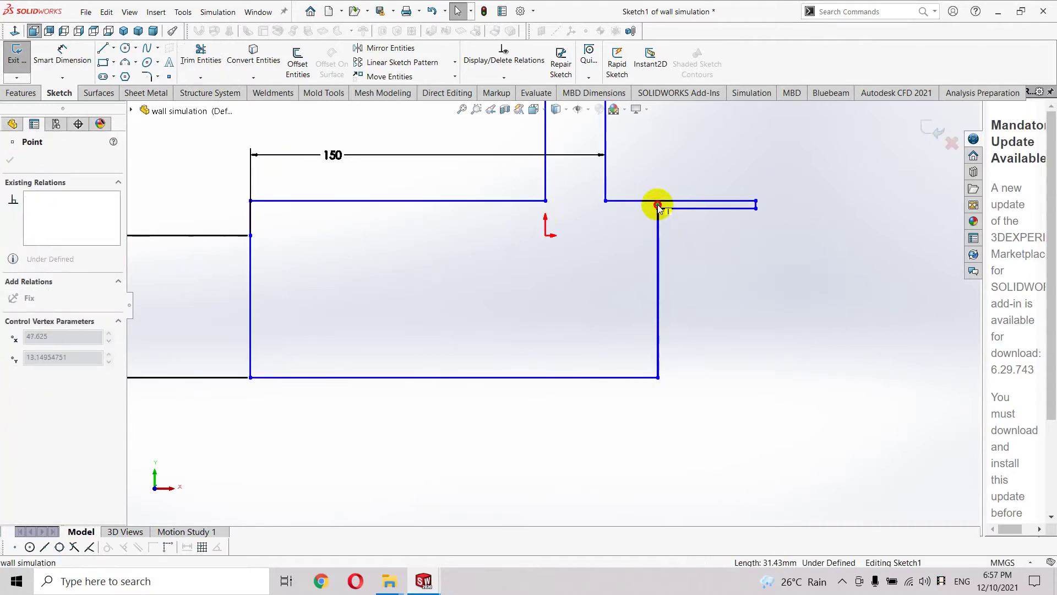
pyautogui.click(778, 284)
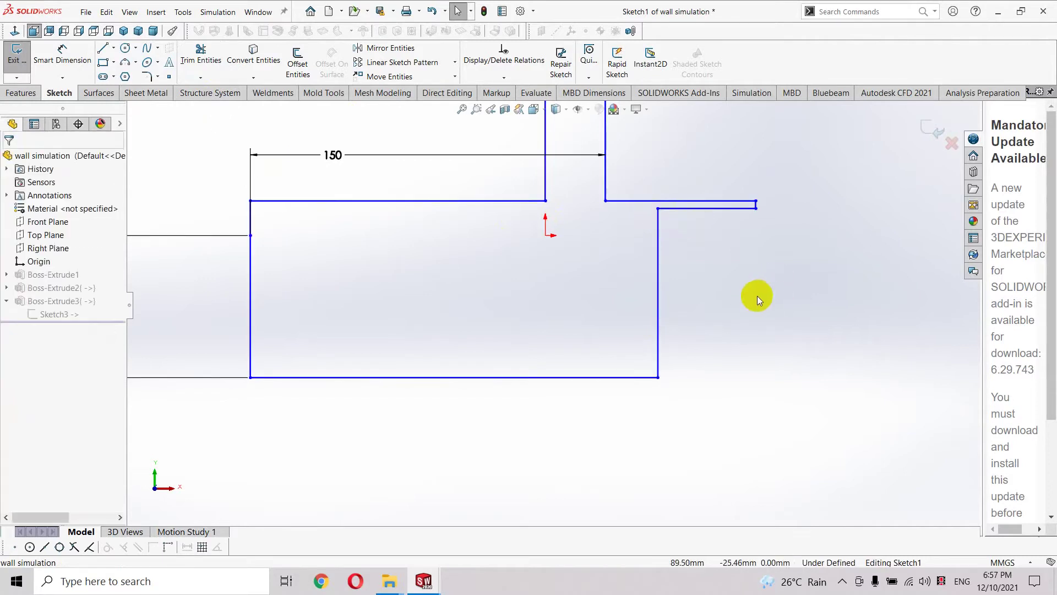
# Add a 124.60 dimension from the origin to the top-left vertex, then undo it
pyautogui.click(74, 51)
pyautogui.click(546, 236)
pyautogui.click(250, 235)
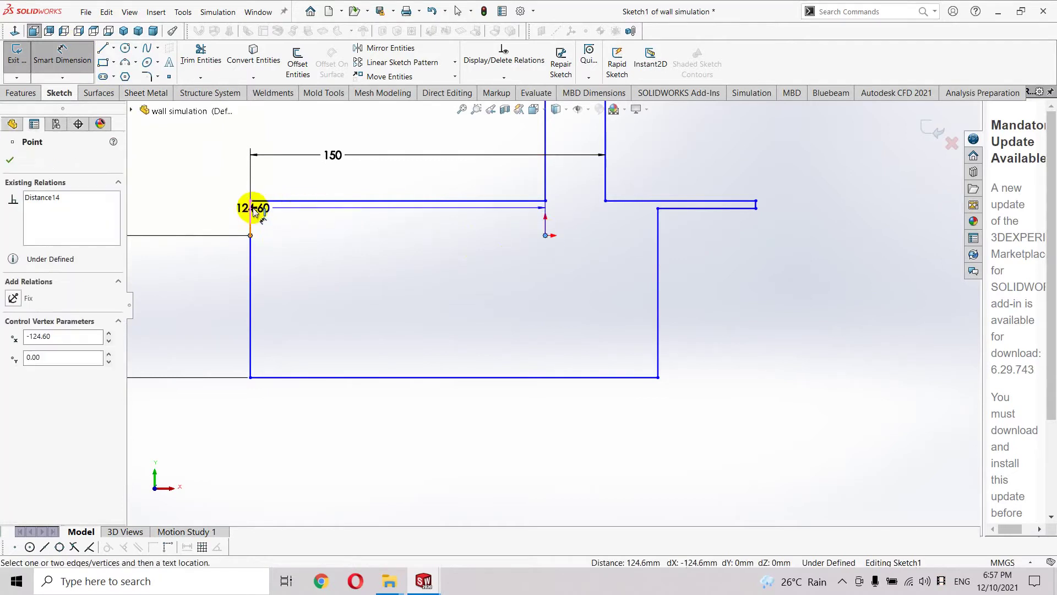
pyautogui.click(342, 220)
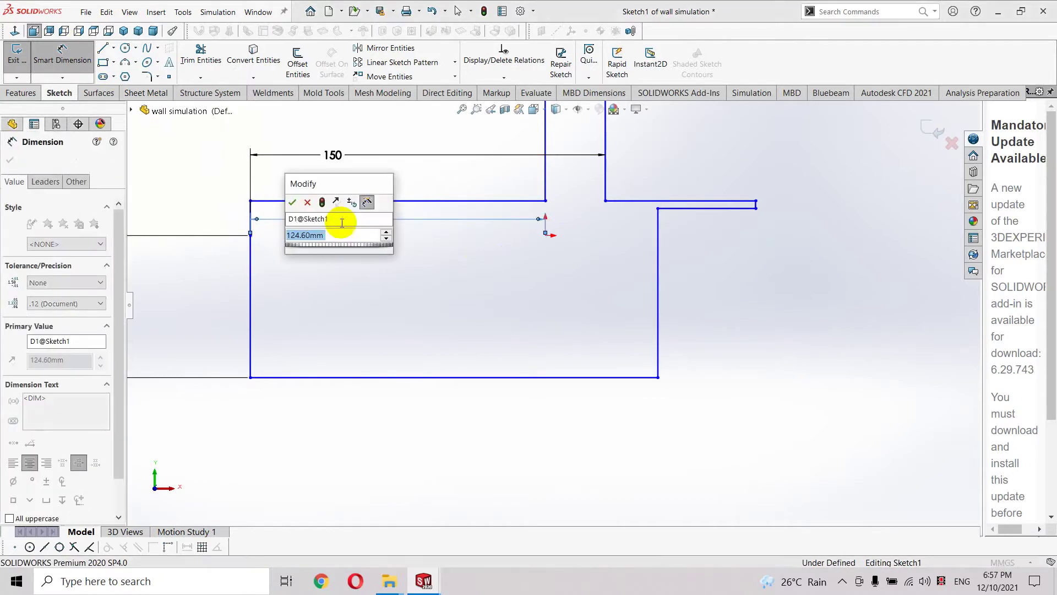
pyautogui.click(293, 202)
pyautogui.press('Escape')
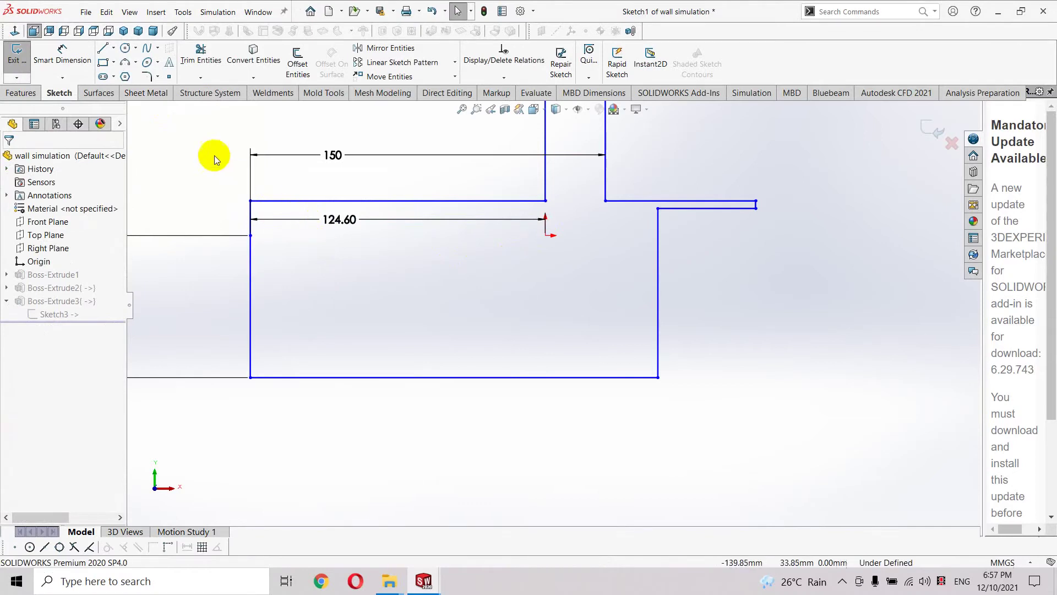
pyautogui.hotkey('ctrl', 'z')
# Dimension the left edge height 14.61 and the left line 124.60 from the origin
pyautogui.click(80, 52)
pyautogui.click(250, 201)
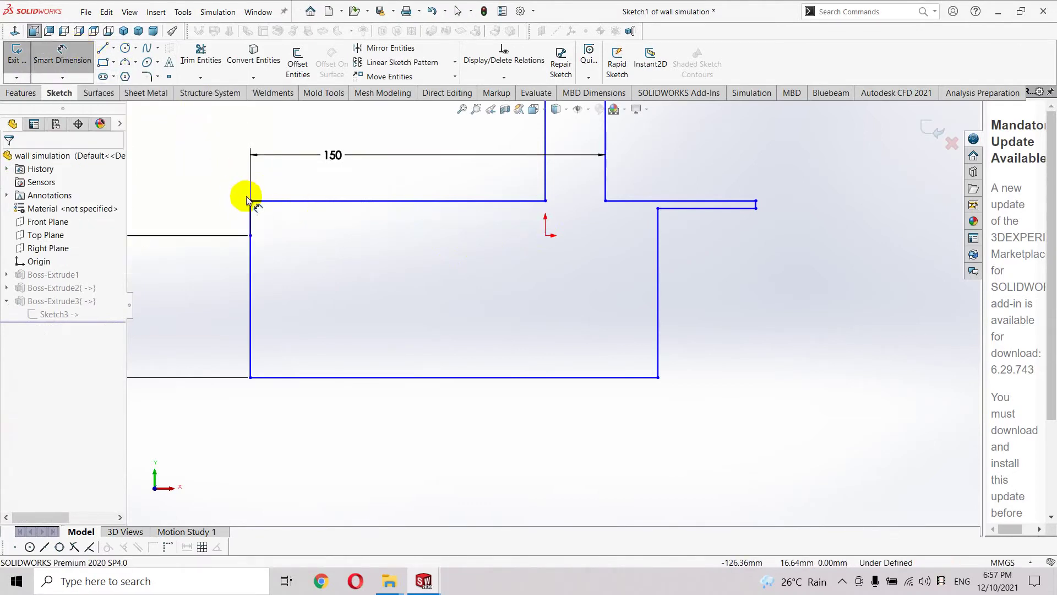
pyautogui.click(250, 235)
pyautogui.click(201, 214)
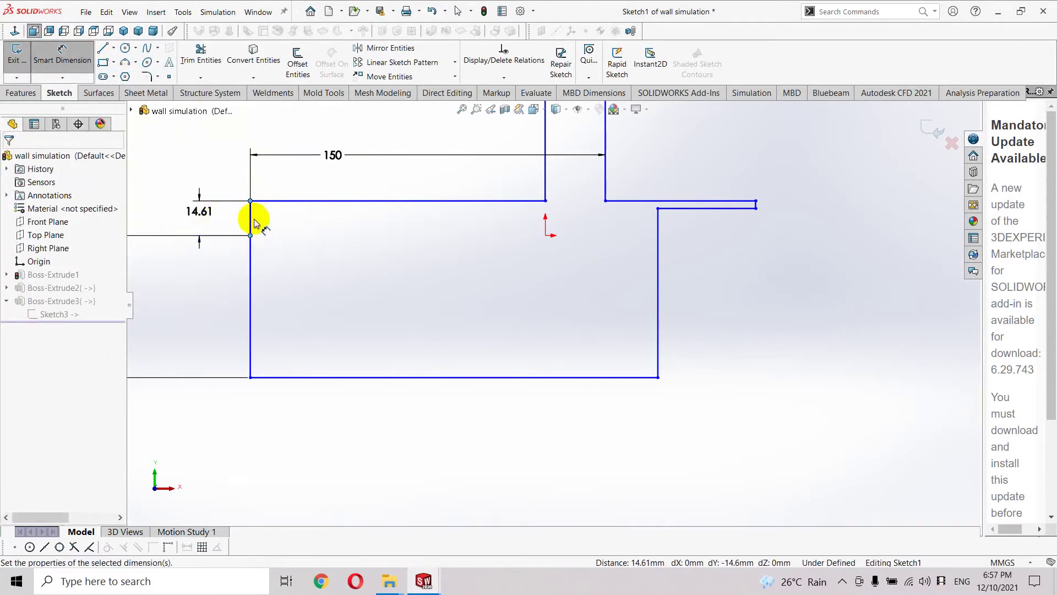
pyautogui.press('Return')
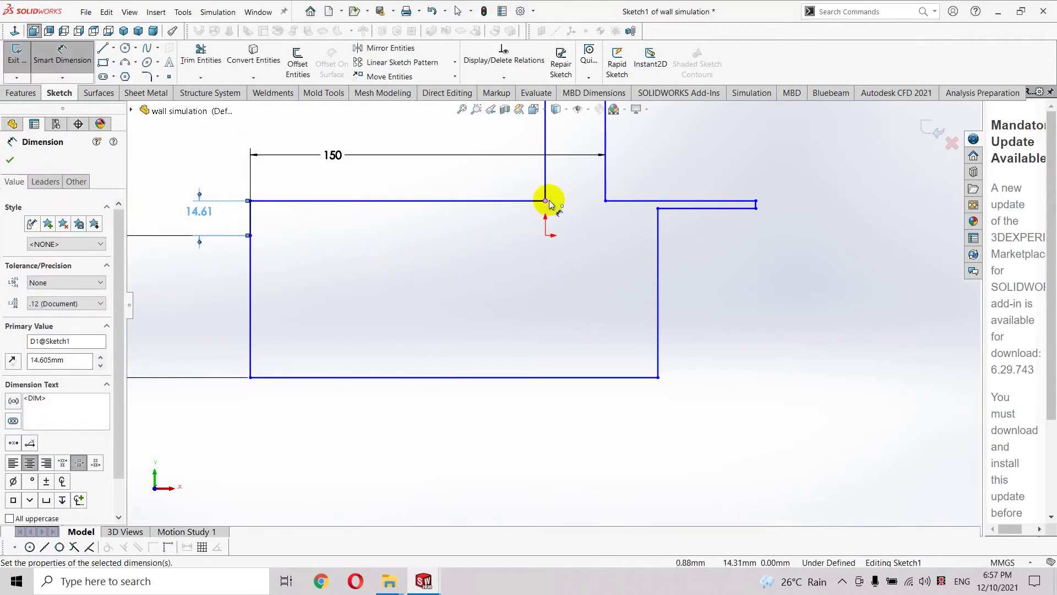
pyautogui.click(249, 236)
pyautogui.click(424, 266)
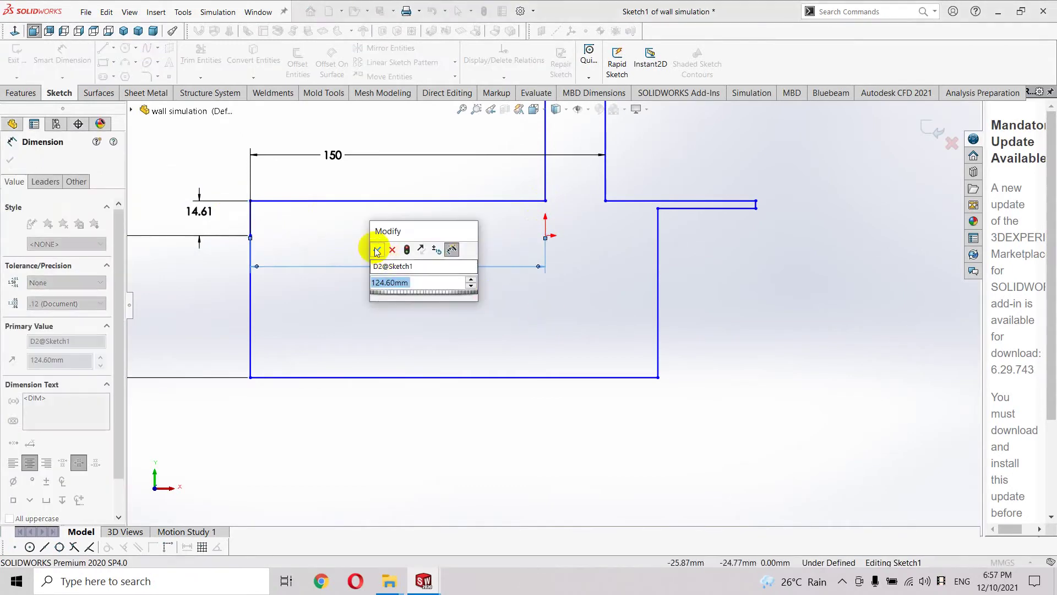
pyautogui.click(380, 252)
pyautogui.press('Escape')
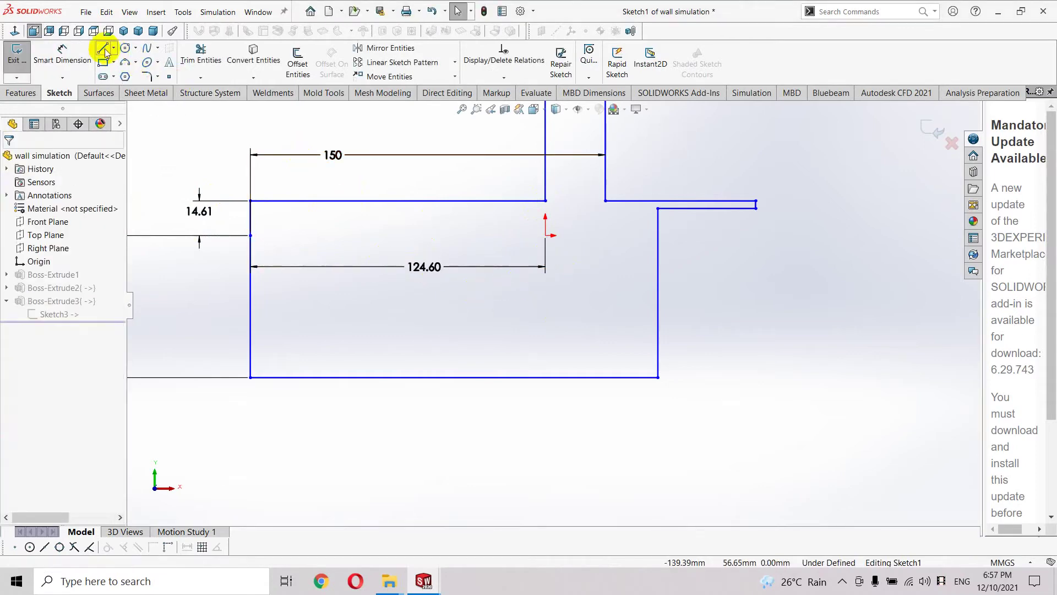
# Add a 14.61 vertical dimension from the origin and an 11.43 vertical dimension
pyautogui.click(61, 53)
pyautogui.click(545, 237)
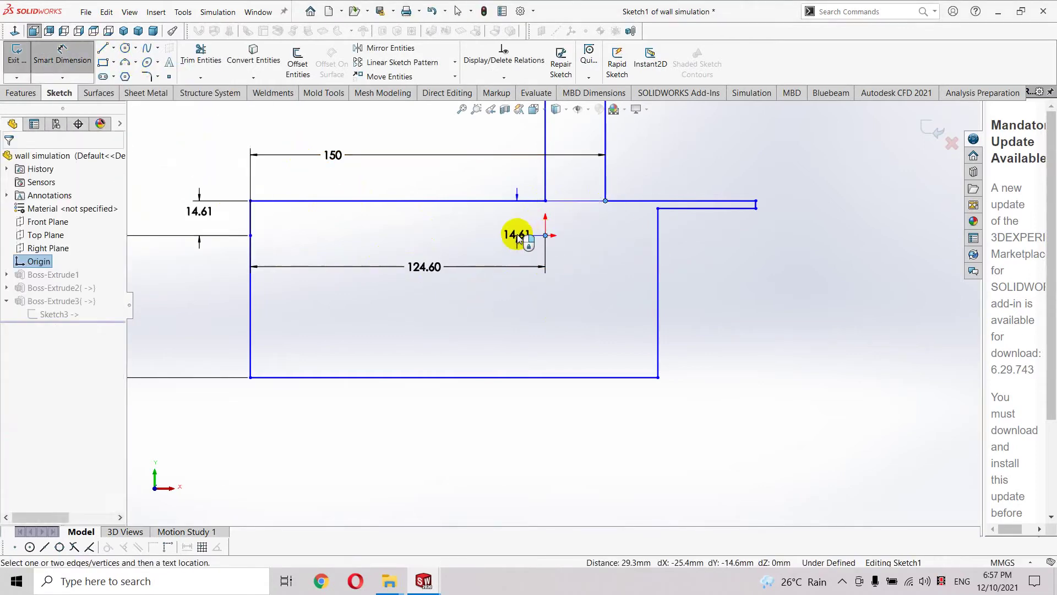
pyautogui.click(467, 219)
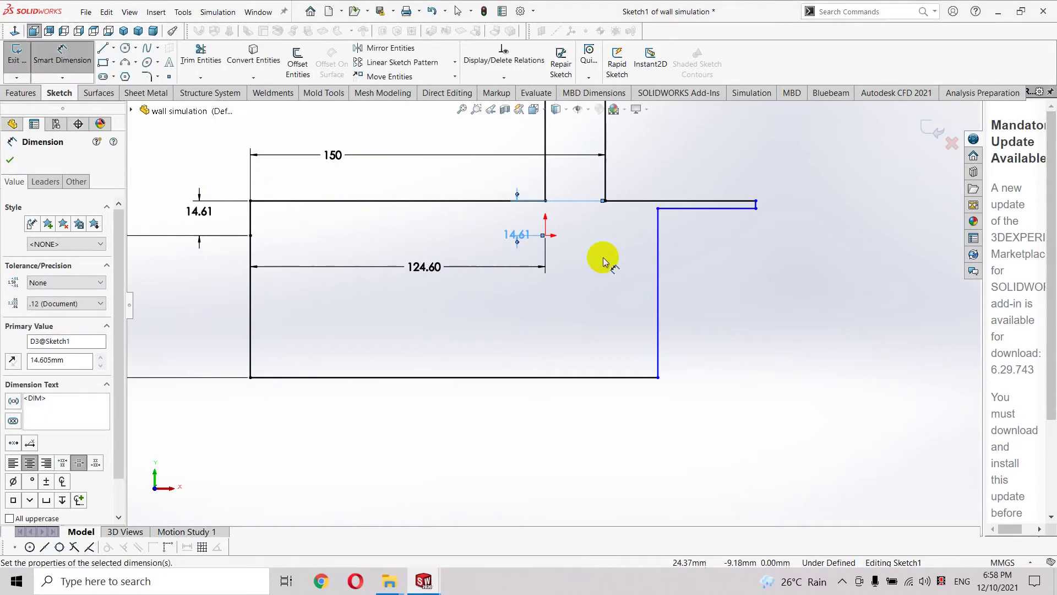
pyautogui.click(658, 209)
pyautogui.click(457, 231)
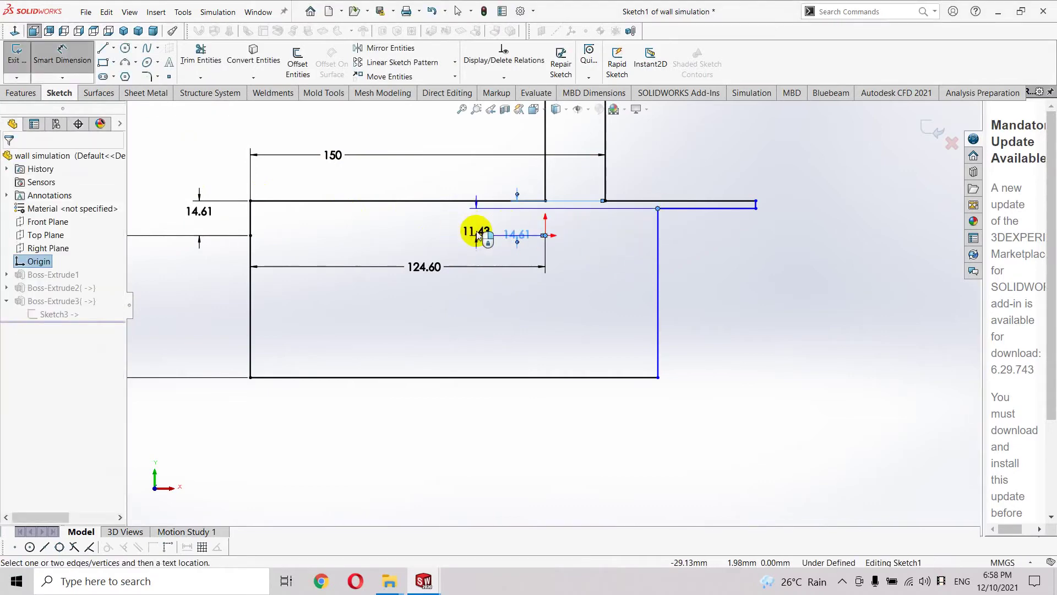
pyautogui.click(478, 236)
pyautogui.click(430, 216)
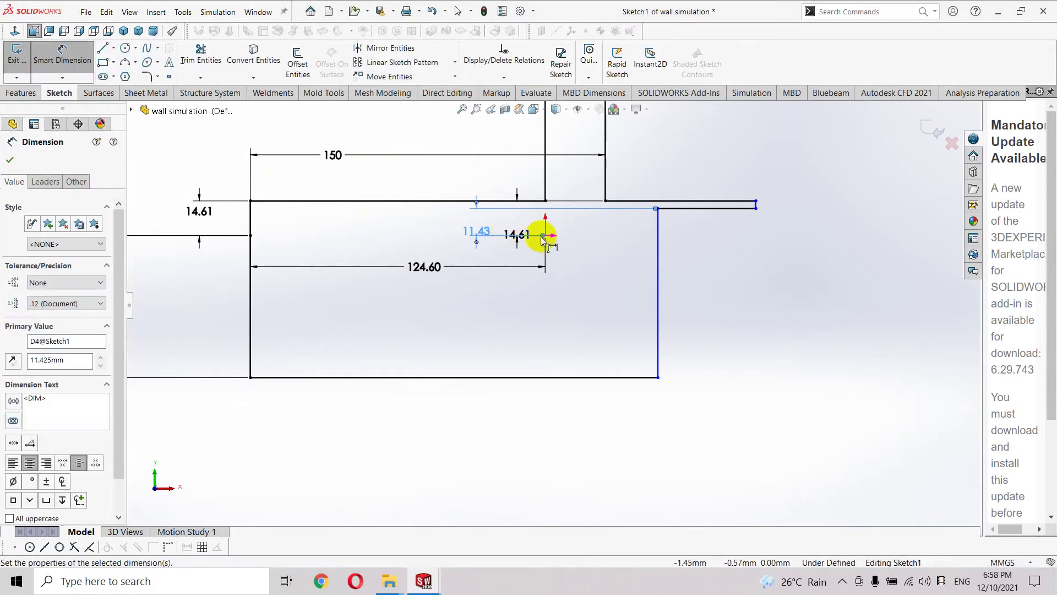
# Dimension the ledge: 47.63 horizontal distance and 3.18 thickness at its right end
pyautogui.click(658, 209)
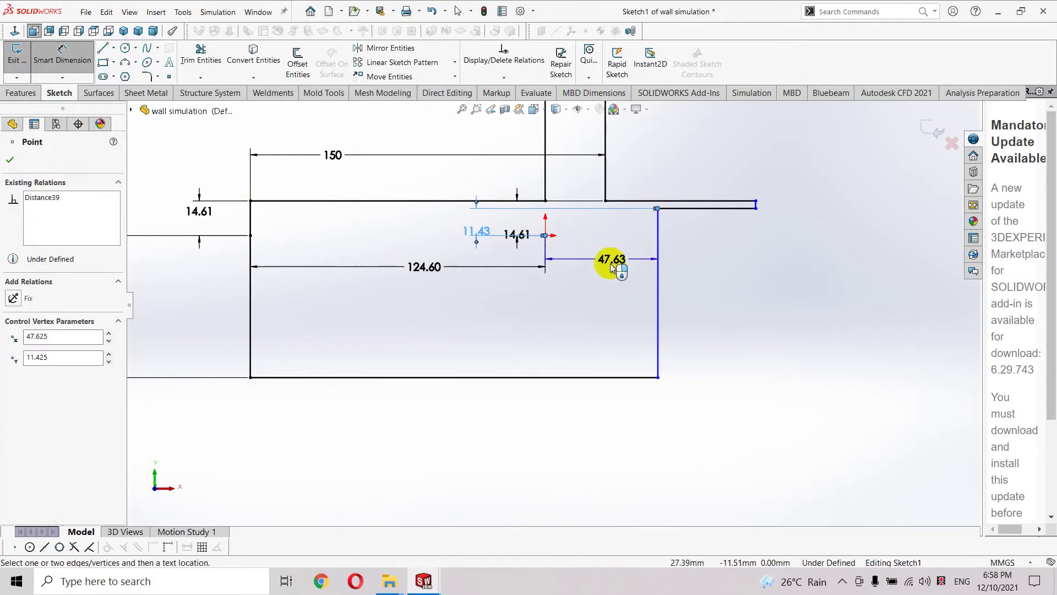
pyautogui.click(551, 266)
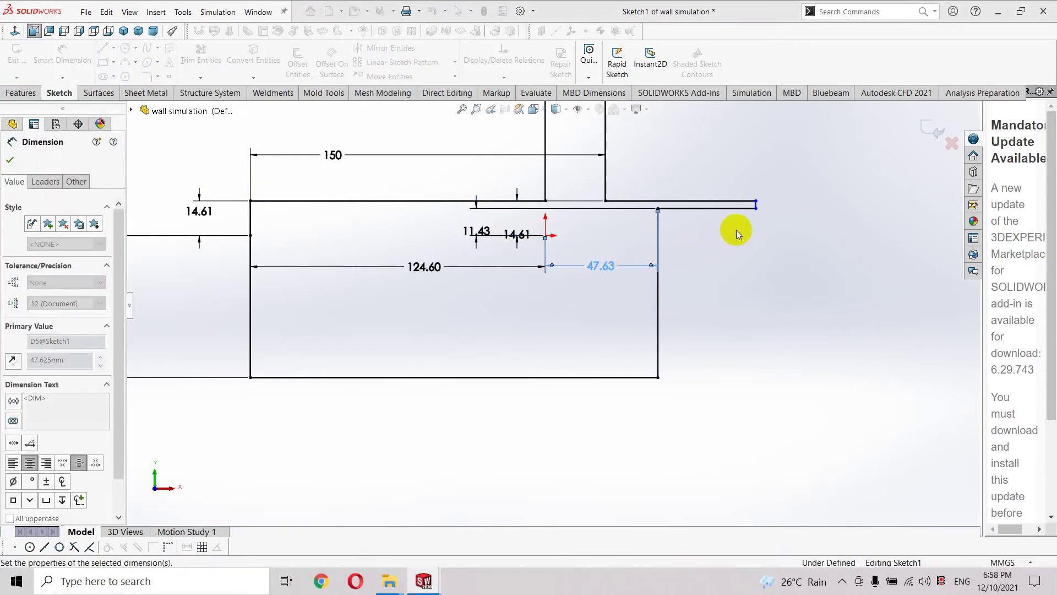
pyautogui.click(756, 205)
pyautogui.click(788, 205)
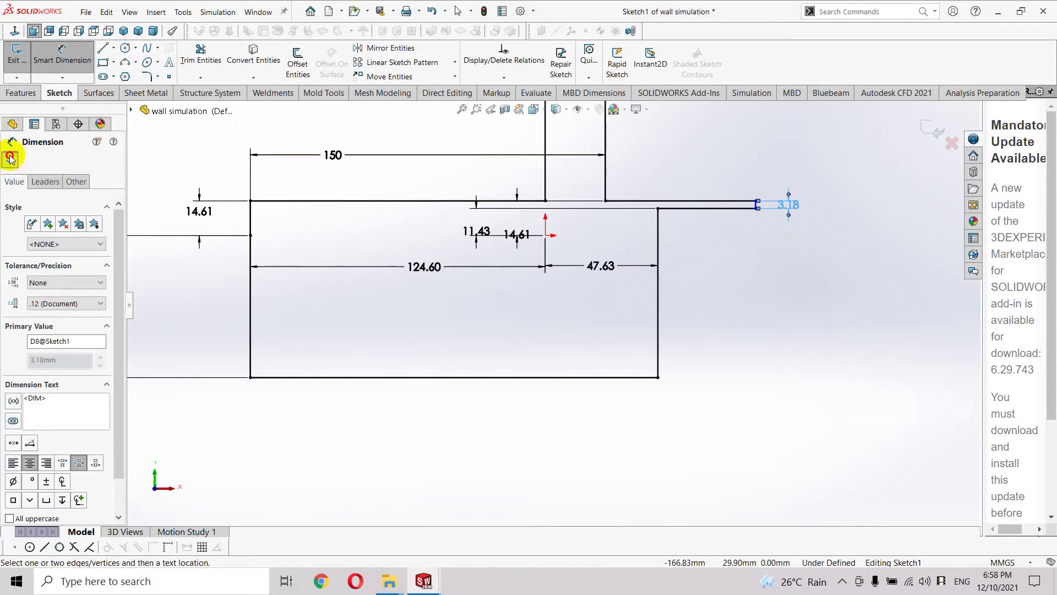
pyautogui.click(10, 158)
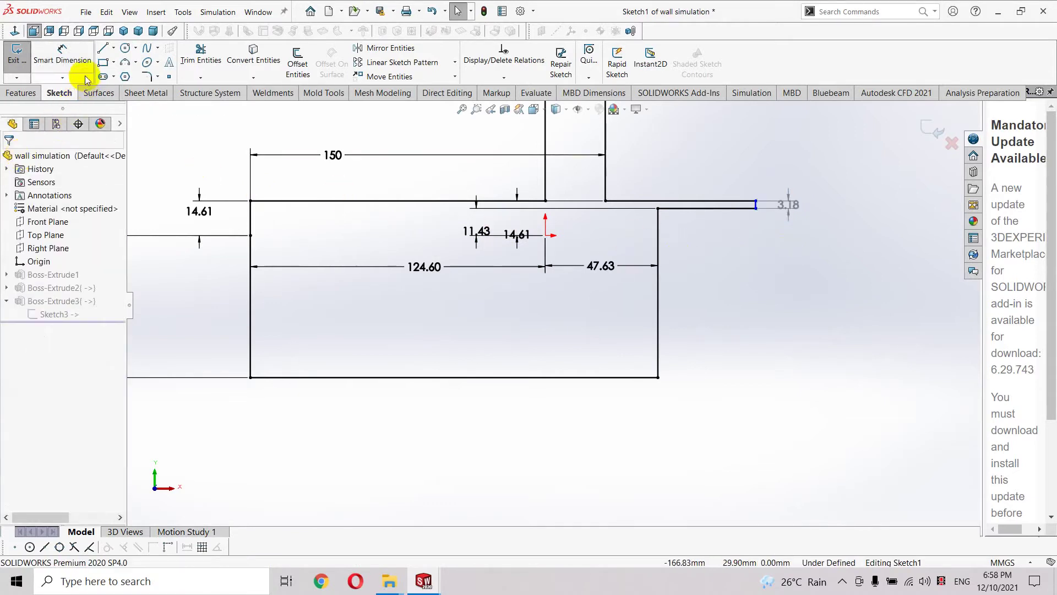
# Add an 88.90 horizontal dimension from the origin to the ledge's right end and exit the sketch
pyautogui.click(756, 209)
pyautogui.click(545, 236)
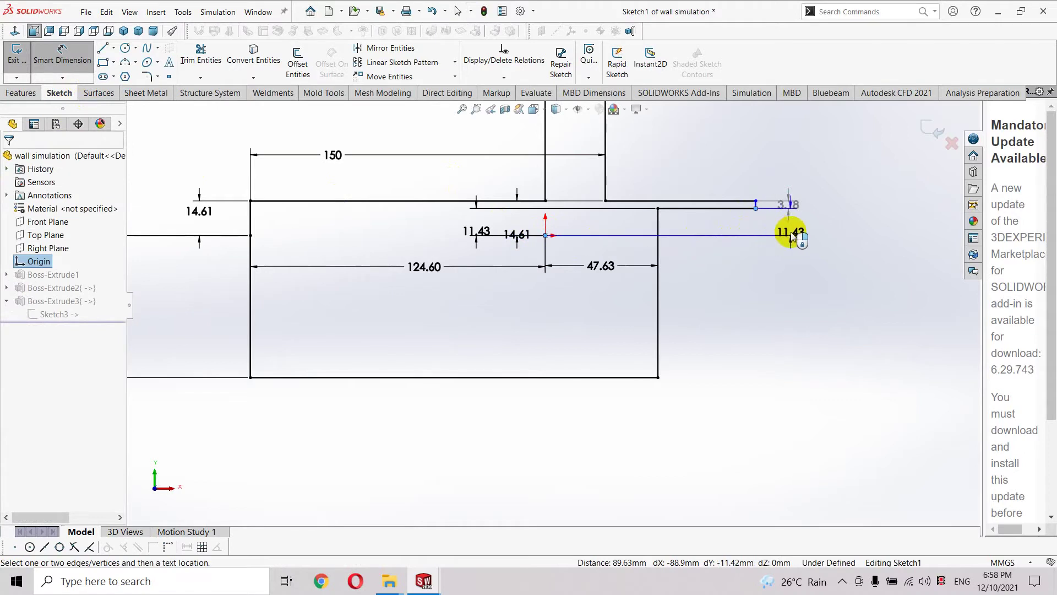
pyautogui.press('Escape')
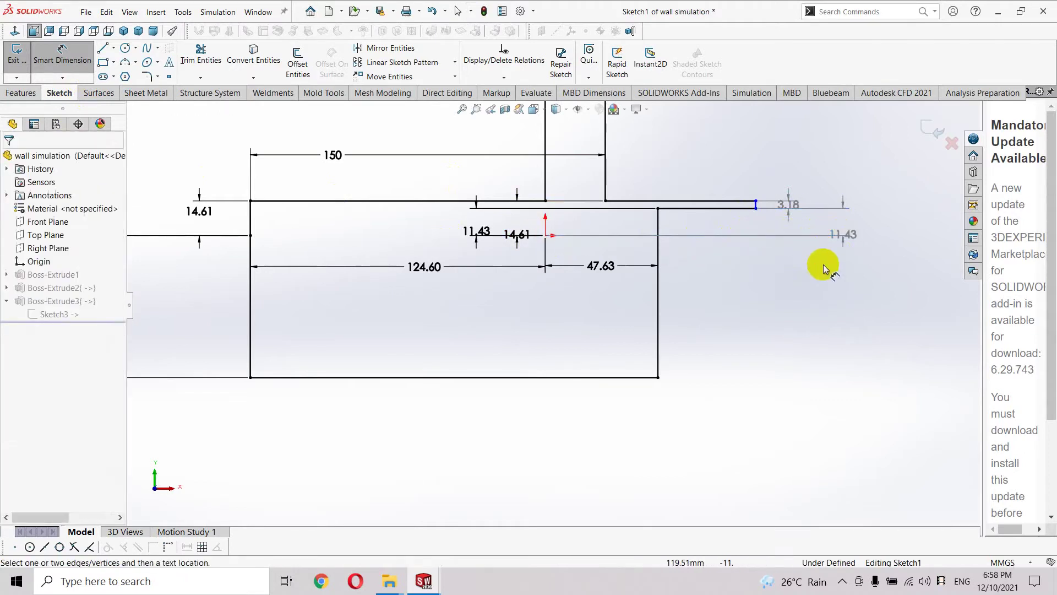
pyautogui.press('Escape')
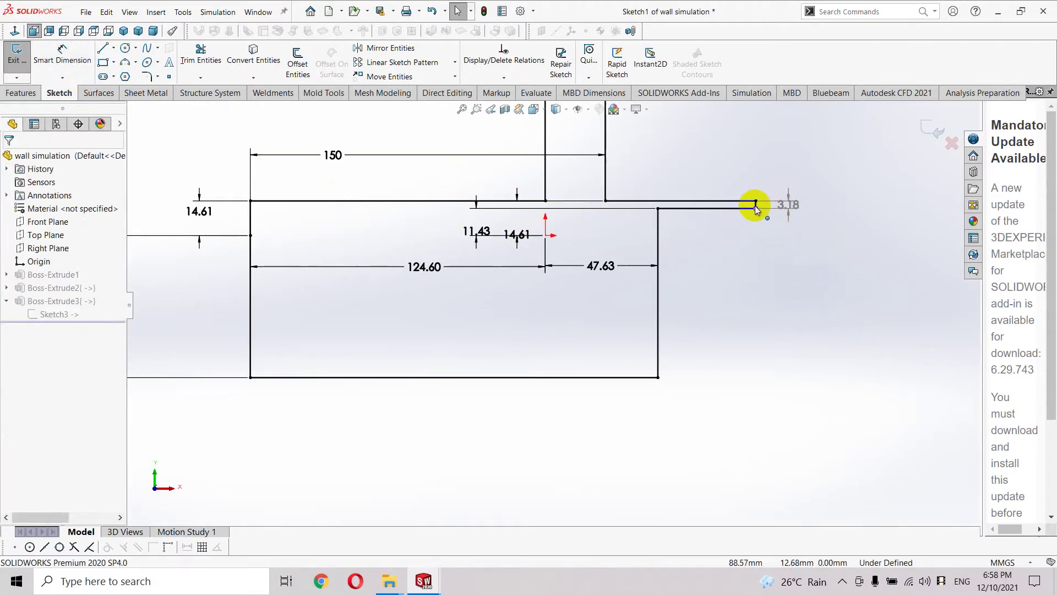
pyautogui.click(756, 204)
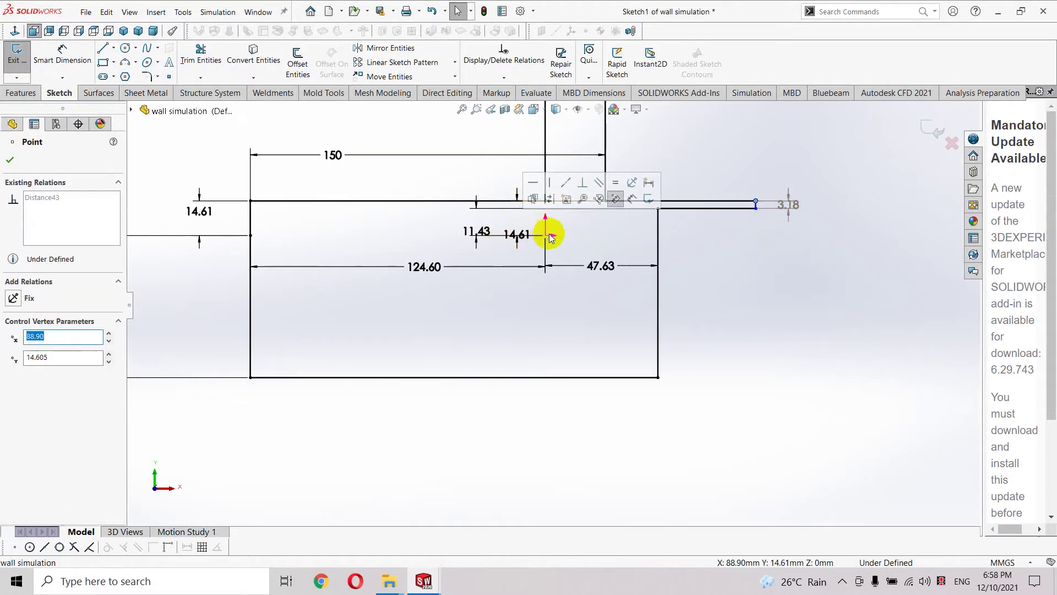
pyautogui.keyDown('ctrl'); pyautogui.click(546, 235); pyautogui.keyUp('ctrl')
pyautogui.press('d')
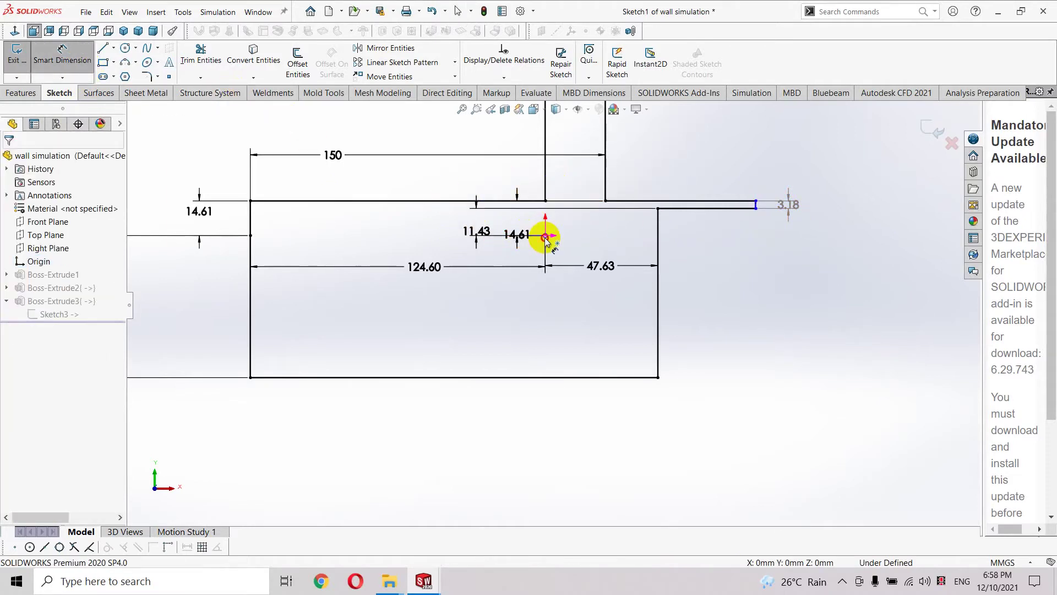
pyautogui.click(738, 179)
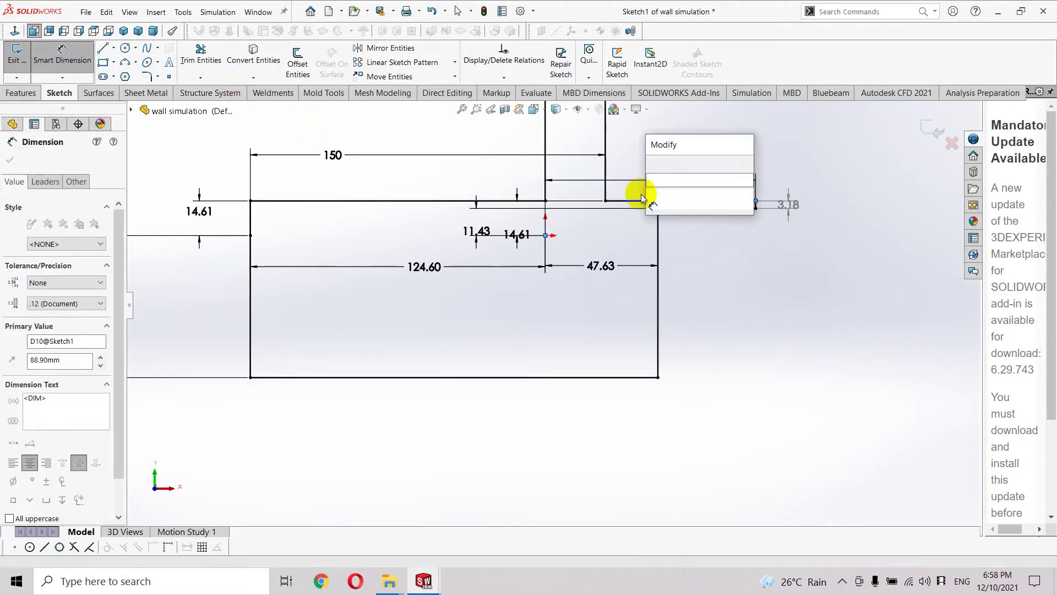
pyautogui.press('Return')
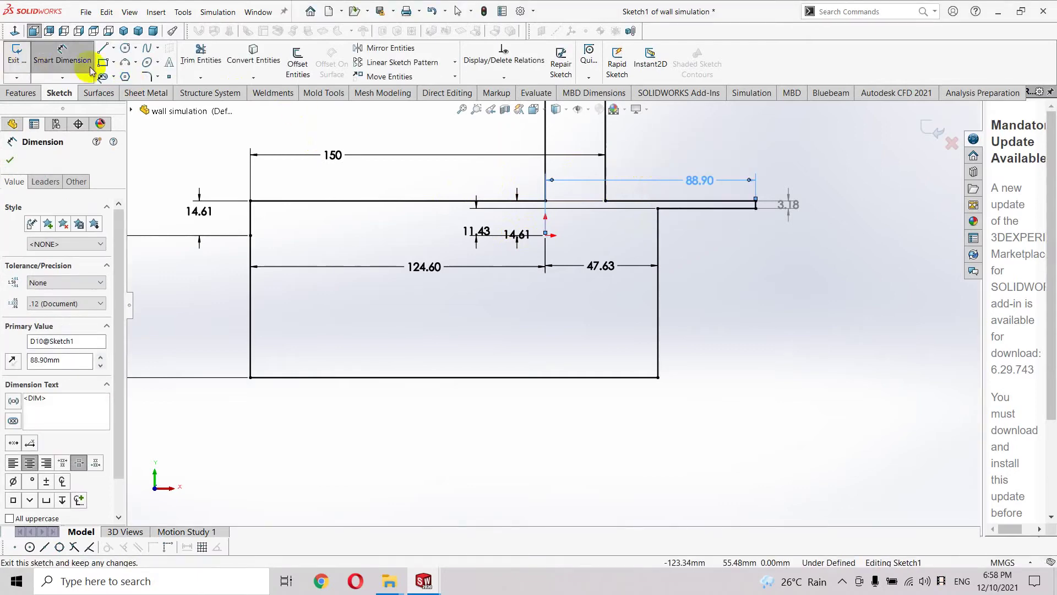
pyautogui.click(934, 131)
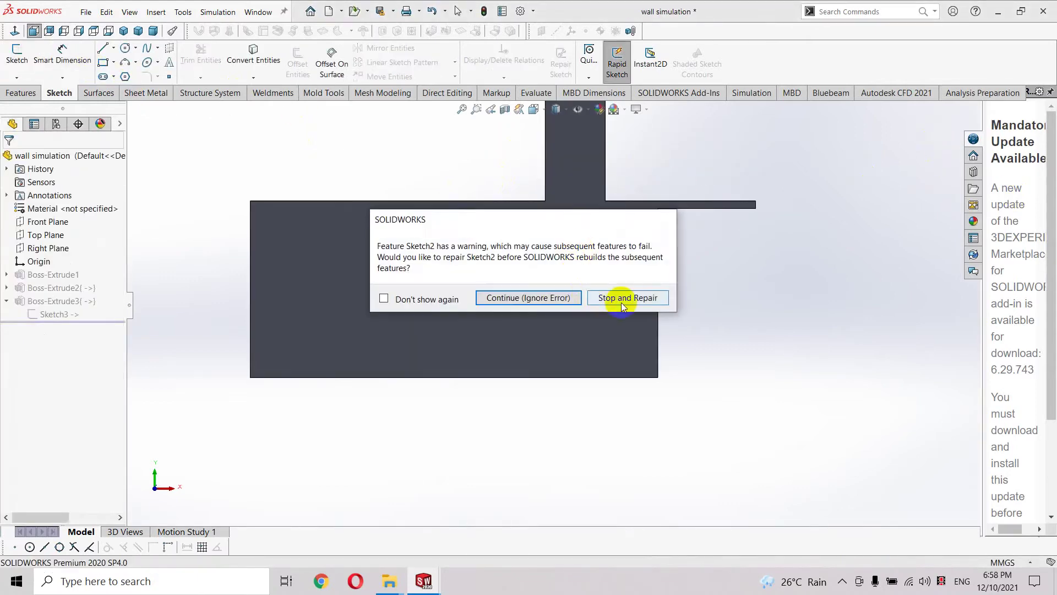
# Dismiss the rebuild warning and error report so the wall rebuilds, then orbit to a 3D view
pyautogui.click(504, 298)
pyautogui.click(682, 307)
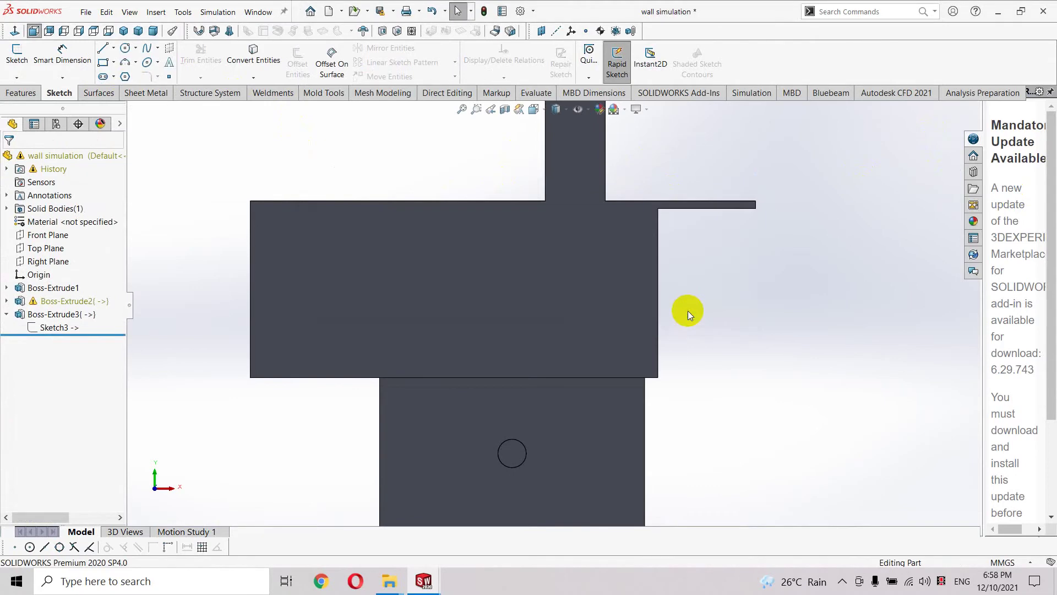
pyautogui.moveTo(699, 351)
pyautogui.mouseDown(button='middle')
pyautogui.moveTo(713, 369)
pyautogui.moveTo(775, 383)
pyautogui.moveTo(720, 401)
pyautogui.moveTo(617, 388)
pyautogui.mouseUp(button='middle')
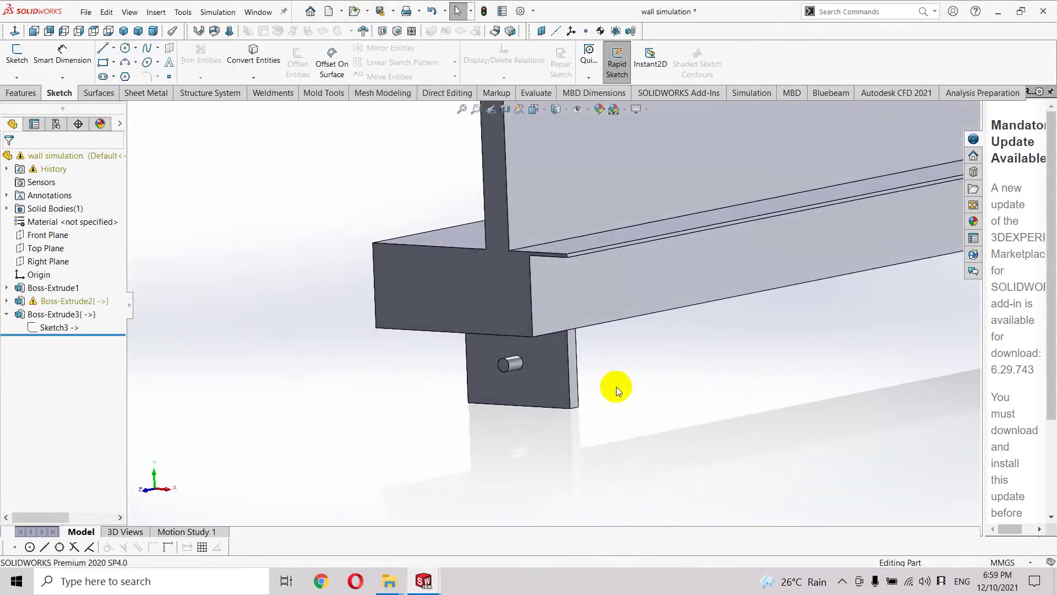
# Expand Boss-Extrude2, view Sketch2 Normal To, and open Sketch2 for editing
pyautogui.click(48, 301)
pyautogui.click(6, 301)
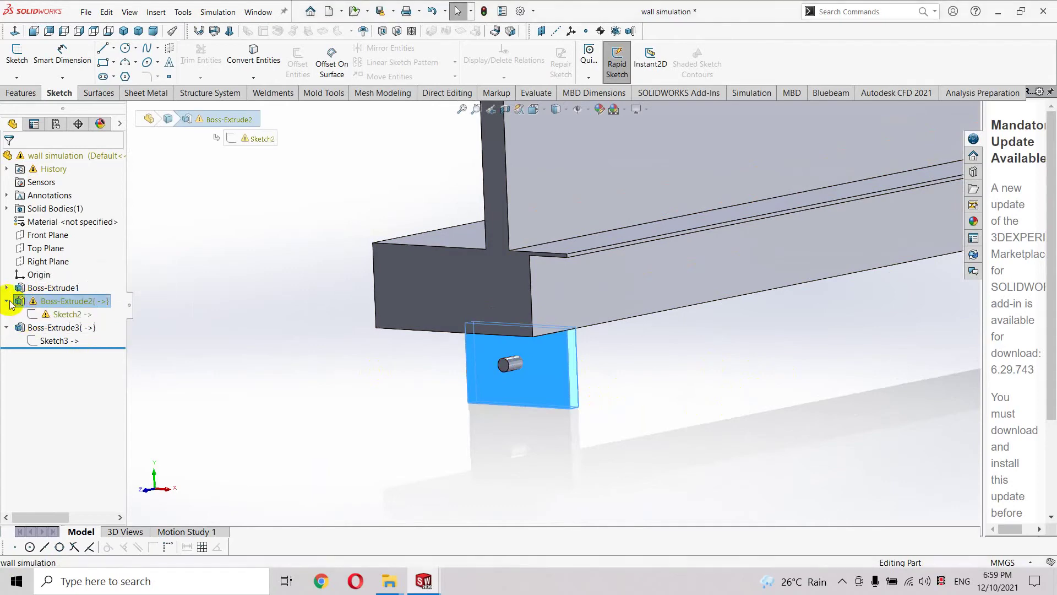
pyautogui.click(55, 315)
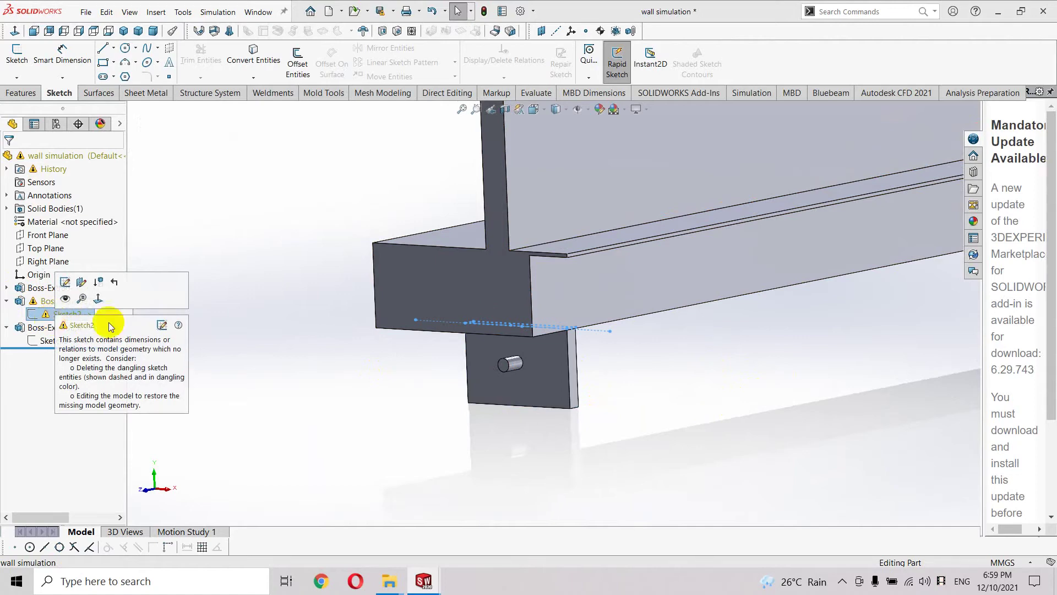
pyautogui.rightClick(65, 315)
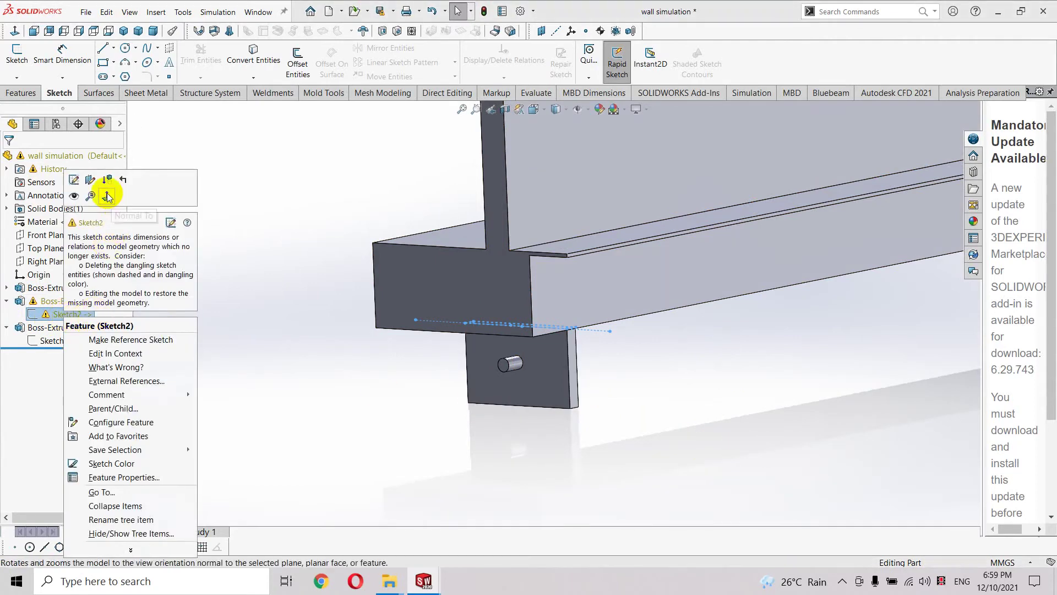
pyautogui.click(108, 197)
pyautogui.scroll(-3, 558, 126)
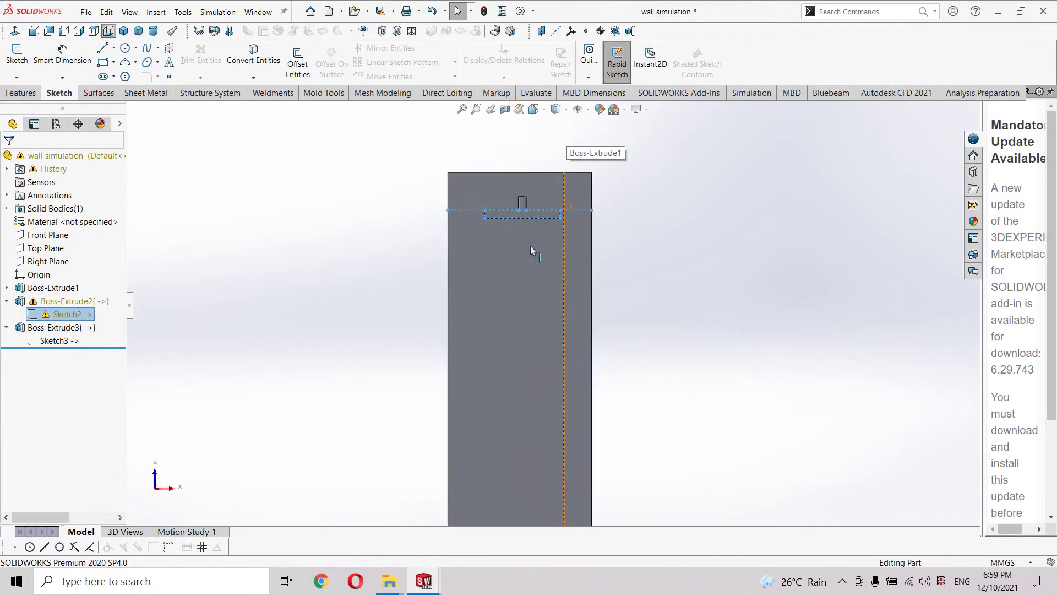
pyautogui.scroll(-3, 530, 245)
pyautogui.rightClick(65, 313)
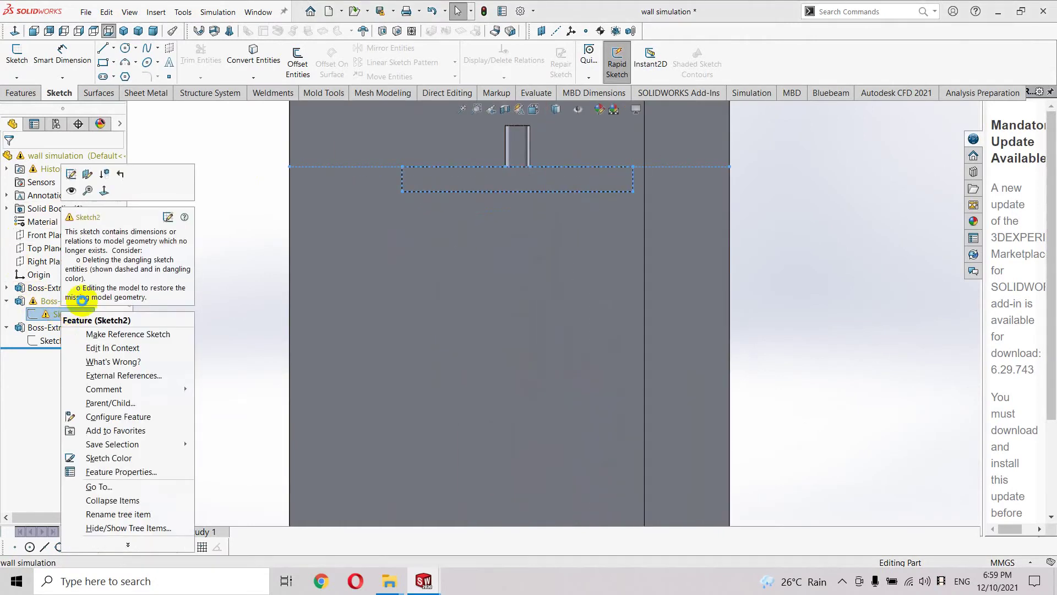
pyautogui.click(73, 175)
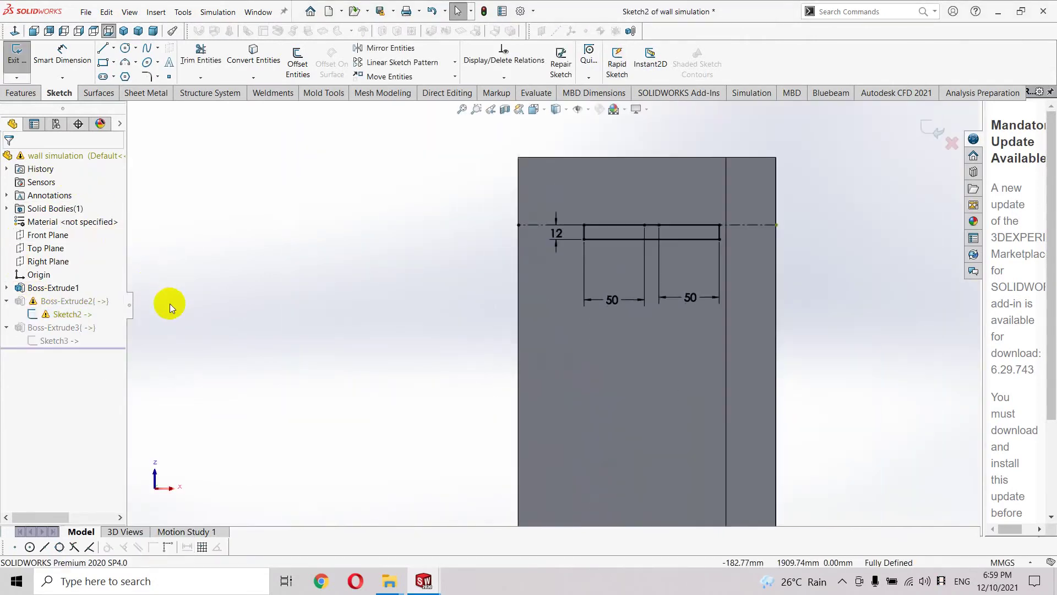
# Delete the construction line along the top edge of the wall sketch
pyautogui.scroll(-2, 556, 513)
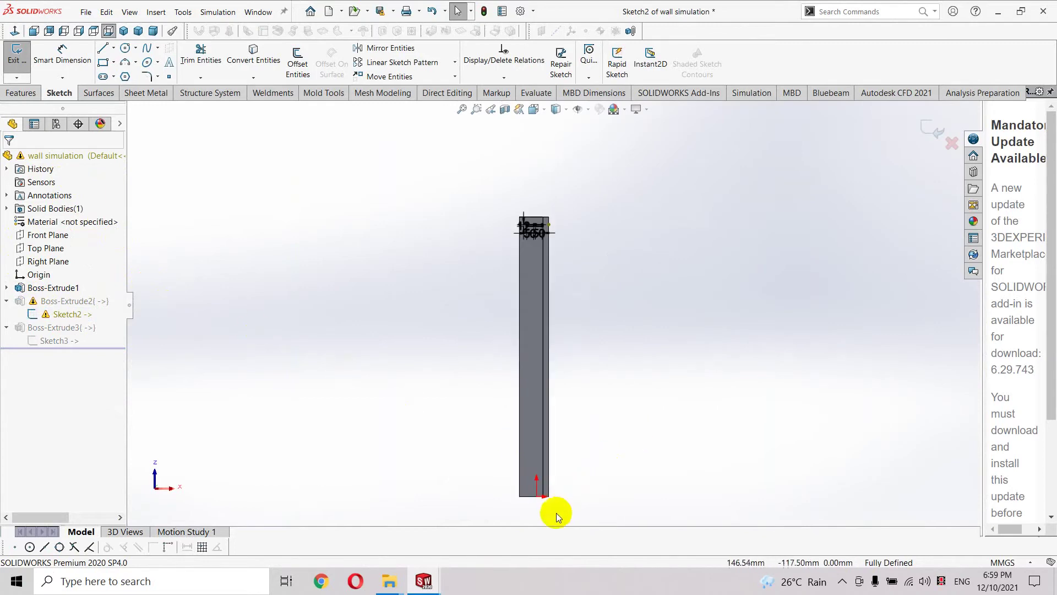
pyautogui.scroll(-3, 551, 226)
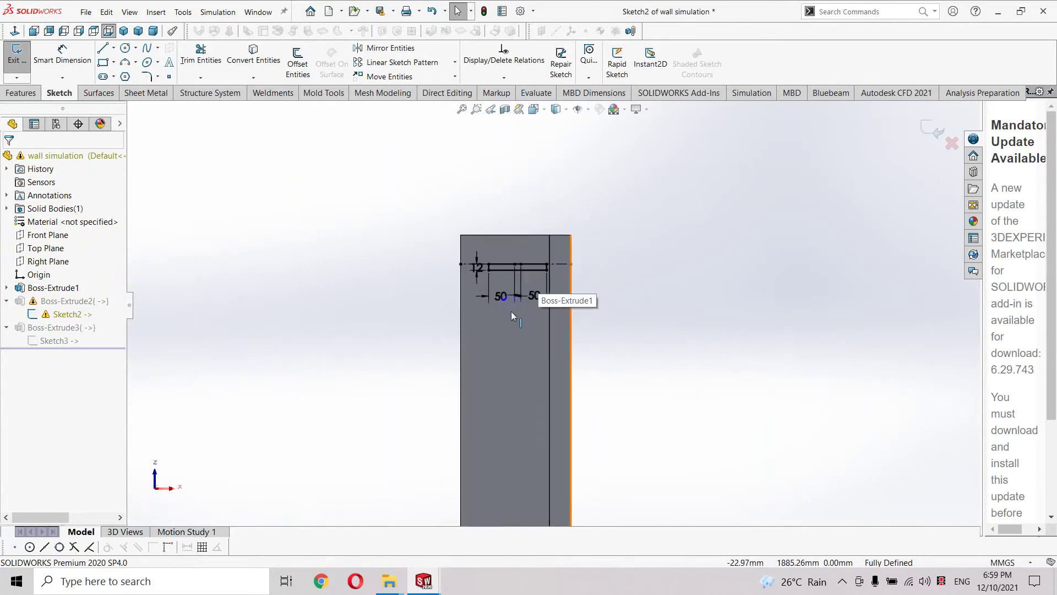
pyautogui.scroll(-2, 441, 220)
pyautogui.click(440, 215)
pyautogui.press('Delete')
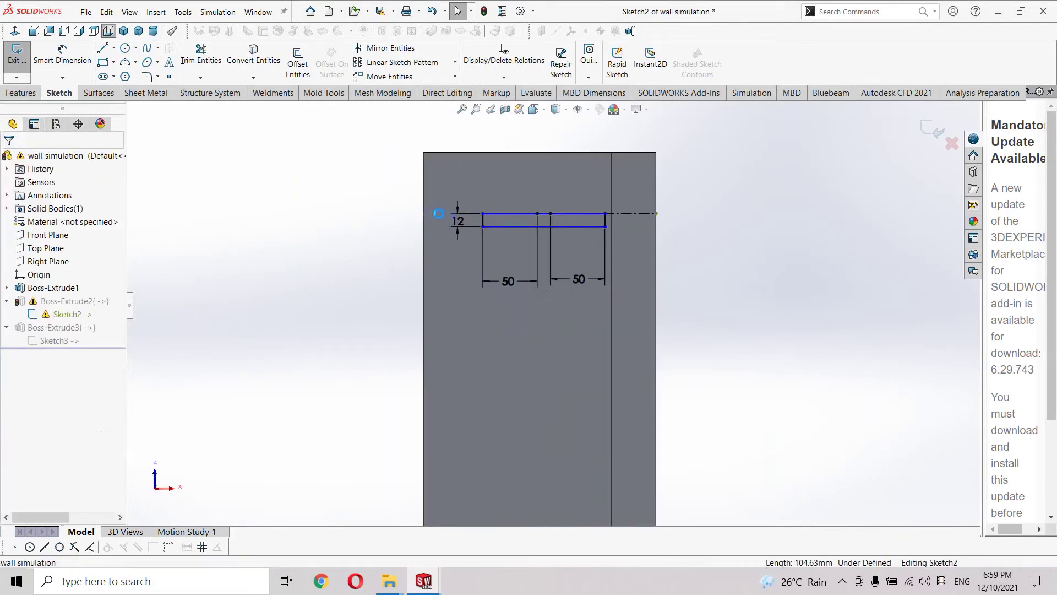
pyautogui.scroll(1, 621, 246)
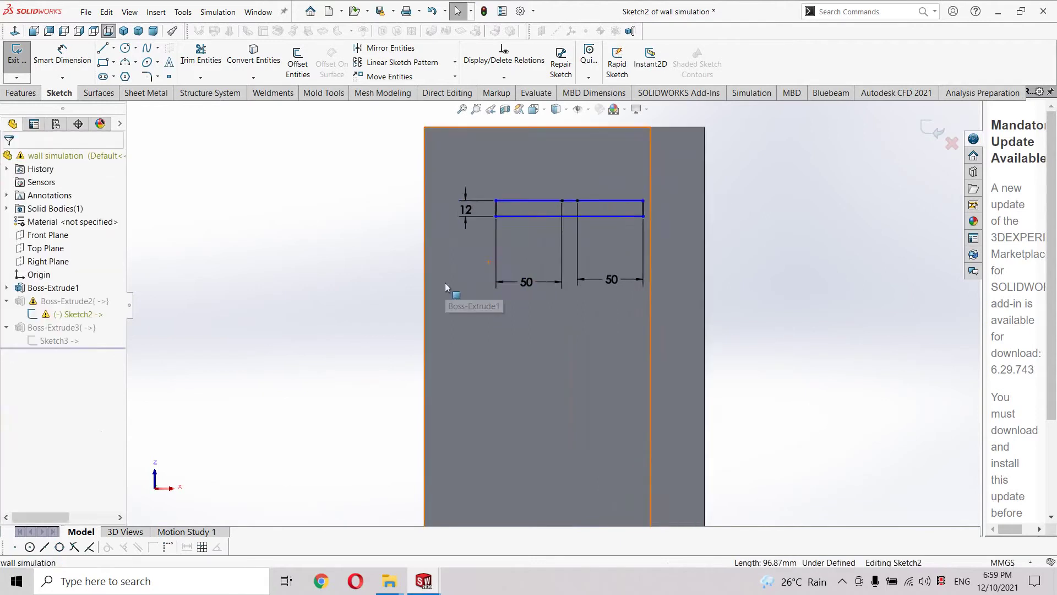
# Dimension the rectangle's corner with a vertical 1976 mm height
pyautogui.click(62, 55)
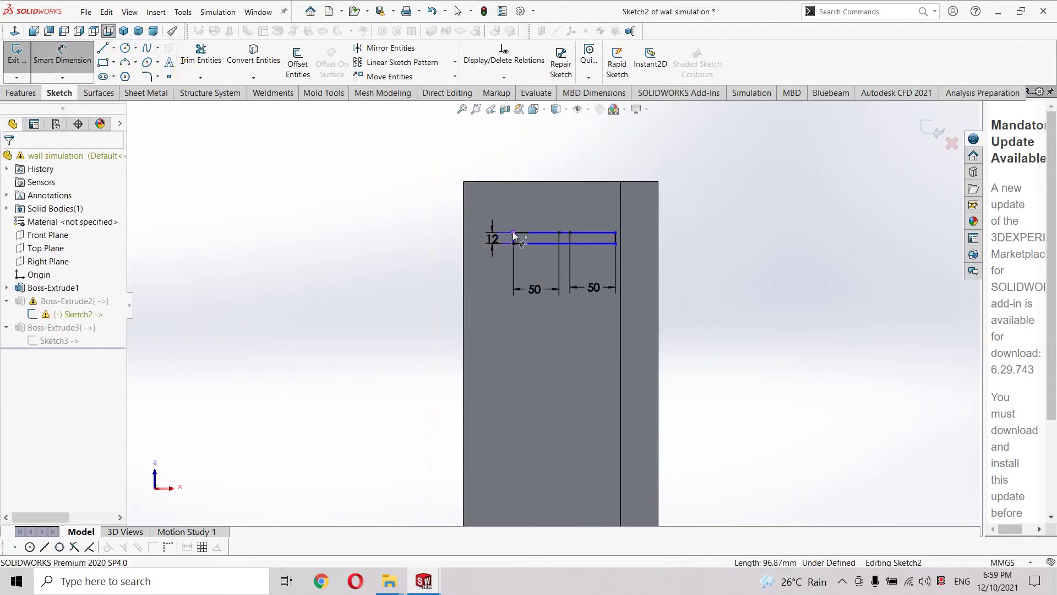
pyautogui.click(513, 235)
pyautogui.scroll(5, 550, 212)
pyautogui.scroll(-3, 550, 380)
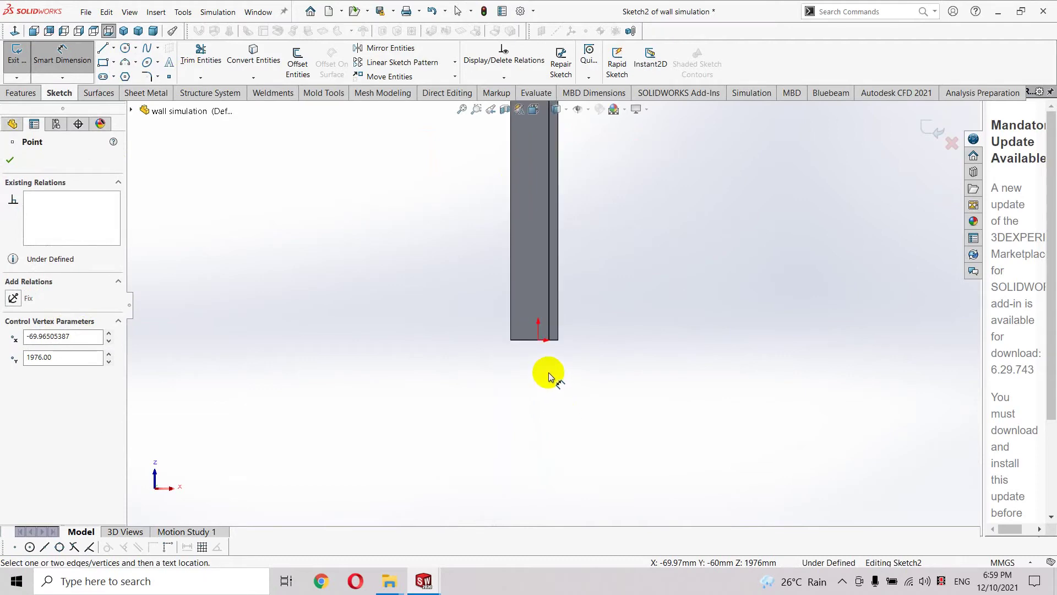
pyautogui.click(472, 272)
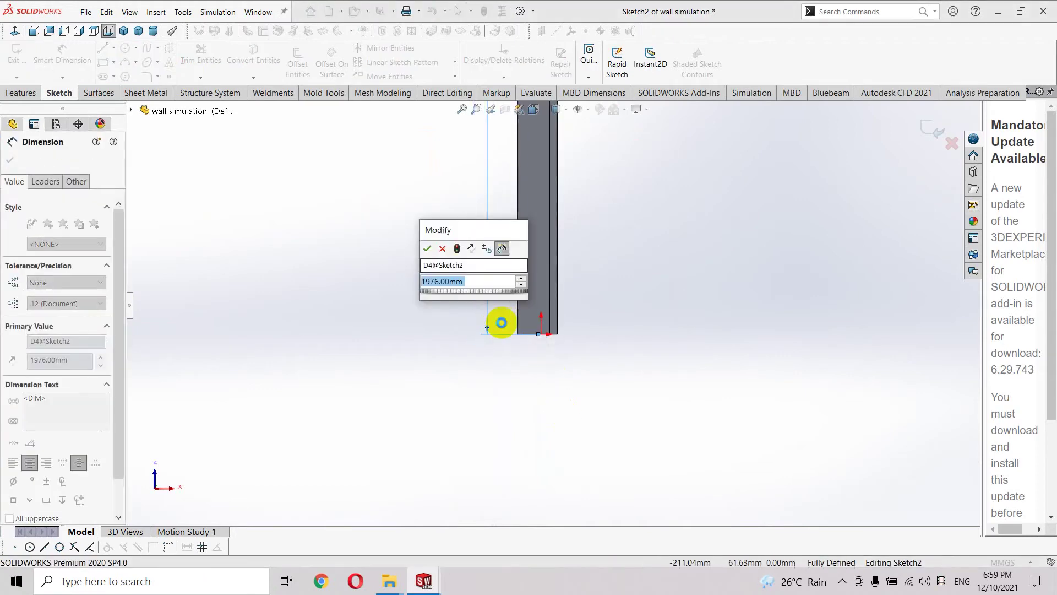
pyautogui.press('Return')
pyautogui.scroll(2, 639, 342)
pyautogui.scroll(-4, 566, 218)
pyautogui.scroll(-5, 513, 295)
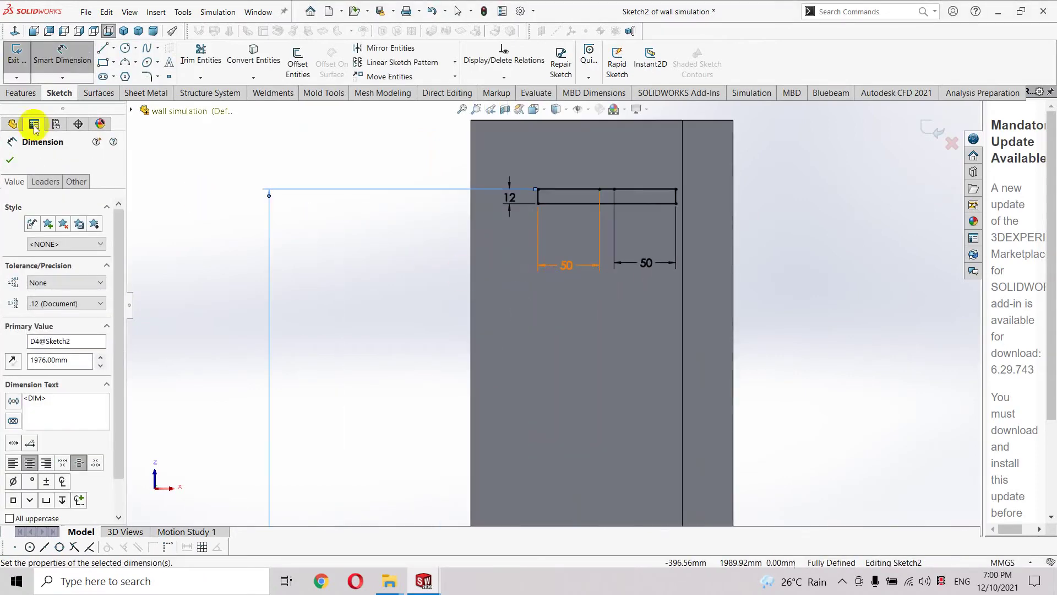
pyautogui.click(10, 160)
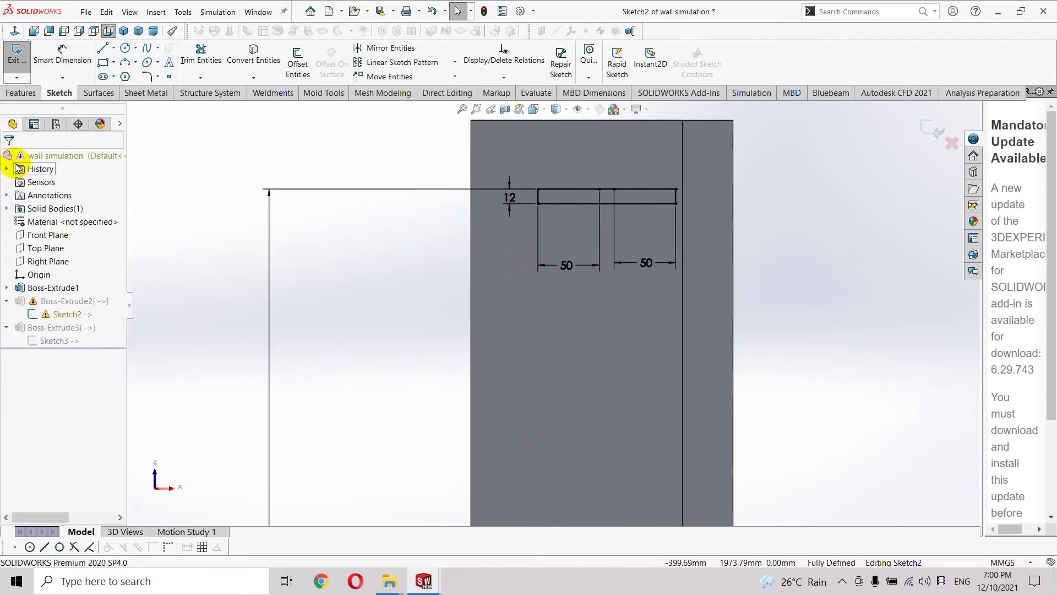
# Exit the sketch so the wall rebuilds, and inspect its underside
pyautogui.click(937, 129)
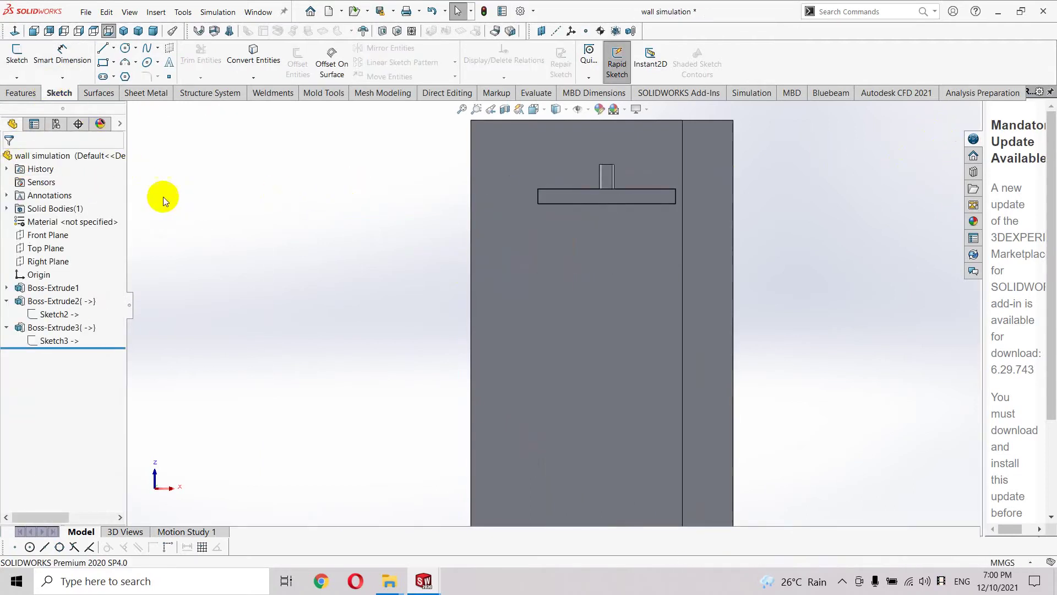
pyautogui.moveTo(763, 252)
pyautogui.mouseDown(button='middle')
pyautogui.moveTo(623, 453)
pyautogui.moveTo(923, 345)
pyautogui.moveTo(597, 587)
pyautogui.moveTo(773, 423)
pyautogui.moveTo(811, 534)
pyautogui.moveTo(783, 501)
pyautogui.moveTo(609, 424)
pyautogui.moveTo(581, 389)
pyautogui.moveTo(824, 163)
pyautogui.moveTo(760, 125)
pyautogui.moveTo(626, 220)
pyautogui.mouseUp(button='middle')
pyautogui.scroll(-2, 635, 249)
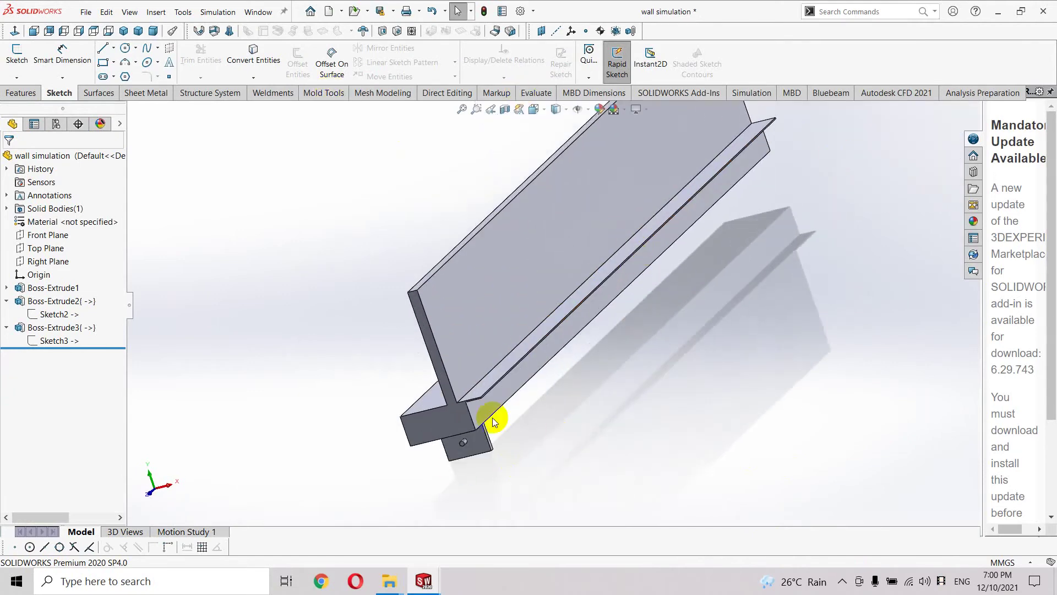
# Save the wall part in the current version and switch back to Assem1
pyautogui.click(86, 11)
pyautogui.click(110, 137)
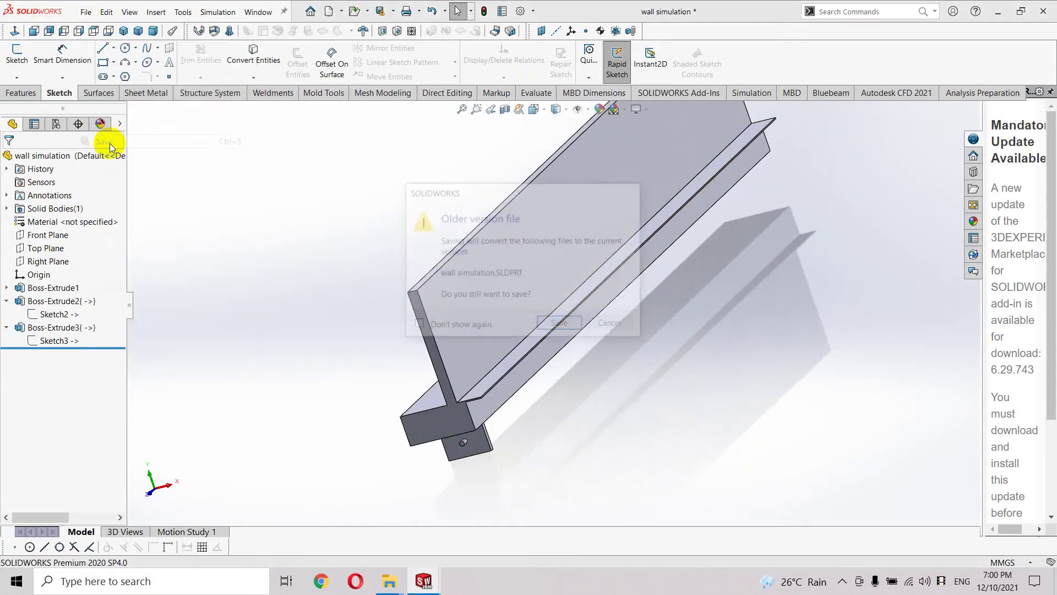
pyautogui.click(567, 328)
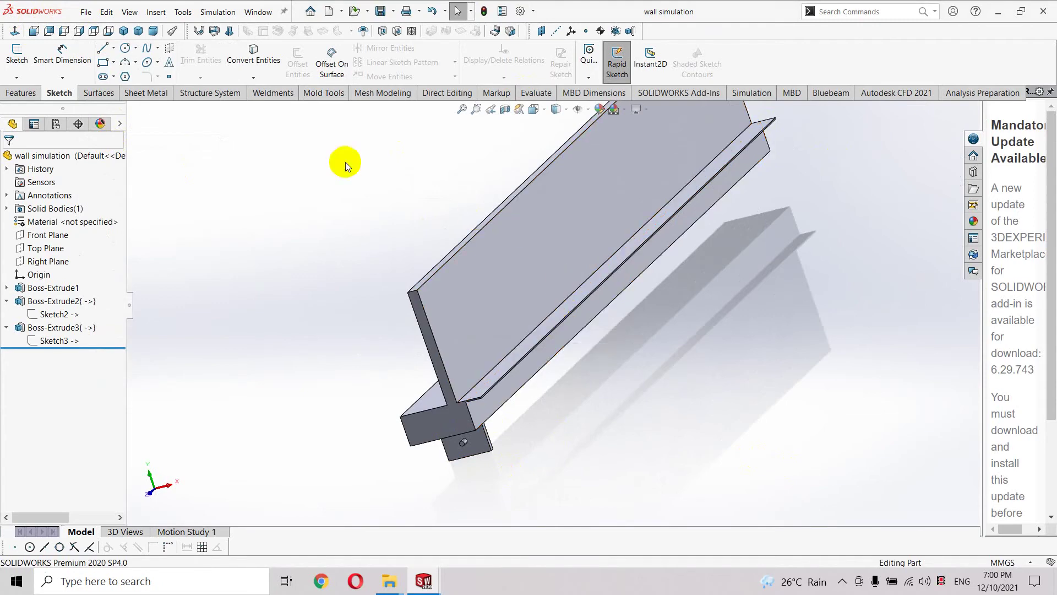
pyautogui.click(85, 11)
pyautogui.click(126, 113)
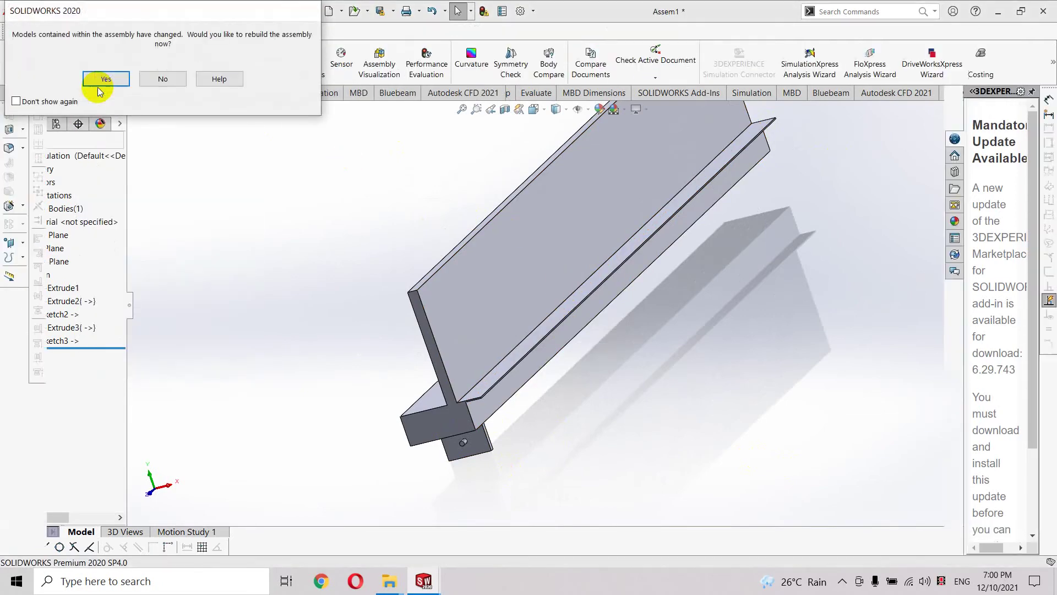
# Rebuild the assembly with the revised wall and swing the door on its hinges
pyautogui.click(100, 85)
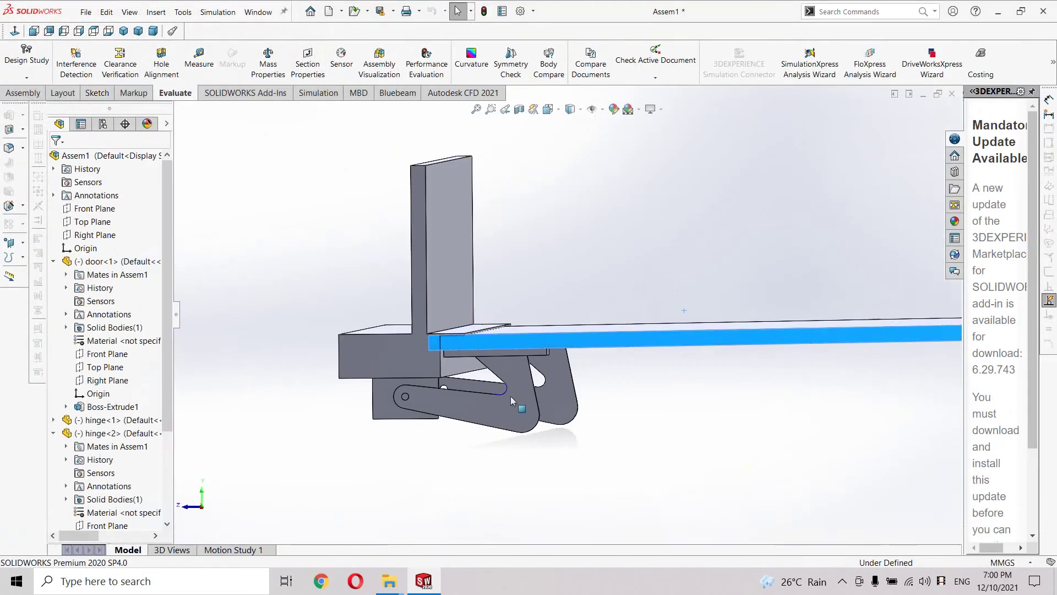
pyautogui.scroll(3, 656, 352)
pyautogui.moveTo(704, 273); pyautogui.dragTo(706, 297)
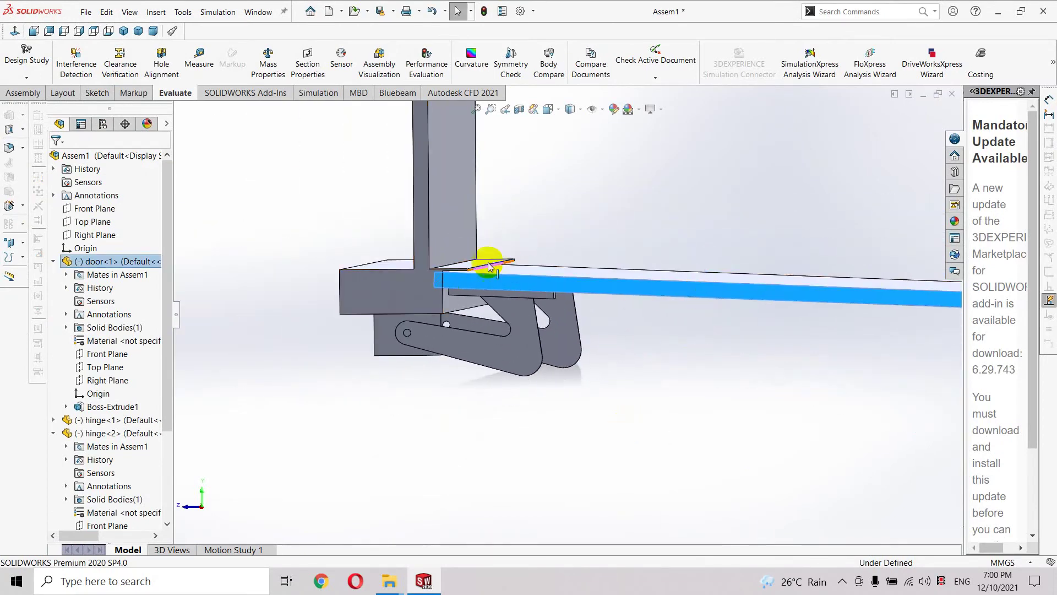
pyautogui.scroll(-3, 454, 332)
pyautogui.click(262, 333)
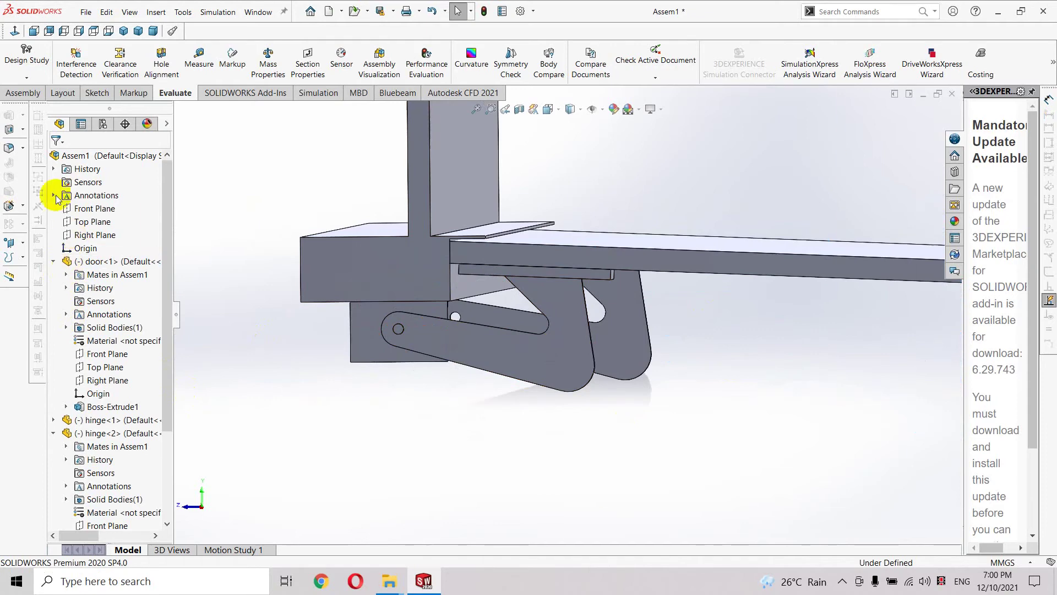
# Change the door's Distance3 mate from 25 mm to 6.83 mm
pyautogui.click(66, 274)
pyautogui.click(120, 342)
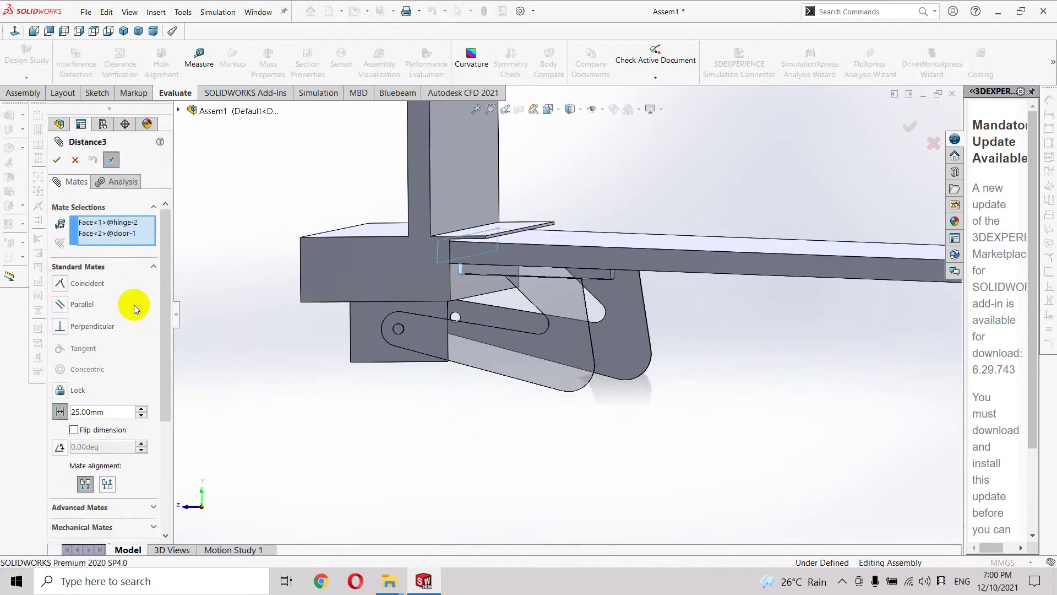
pyautogui.write('6.83')
pyautogui.press('Return')
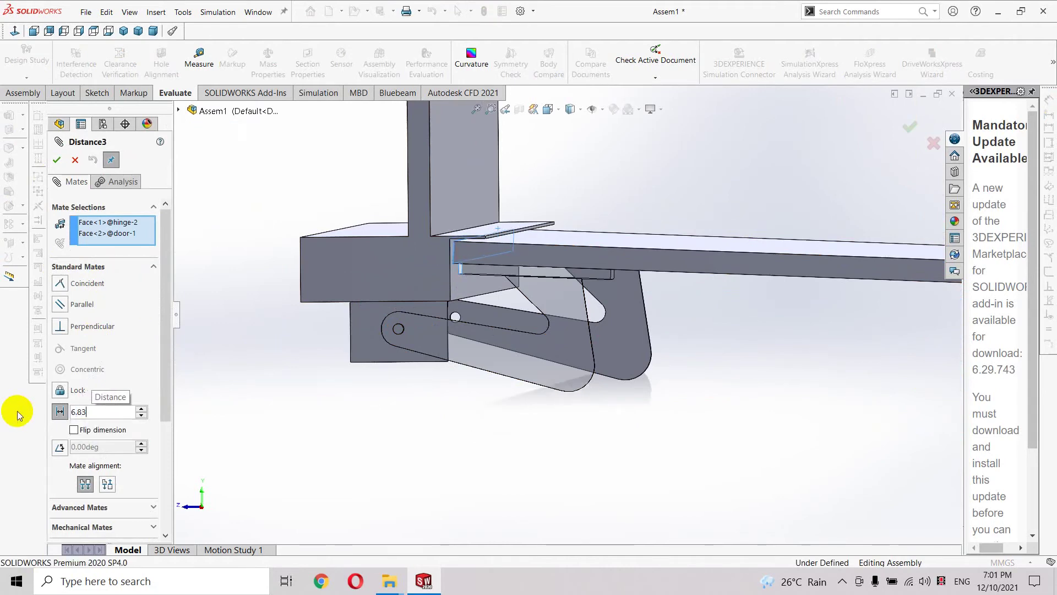
pyautogui.click(63, 164)
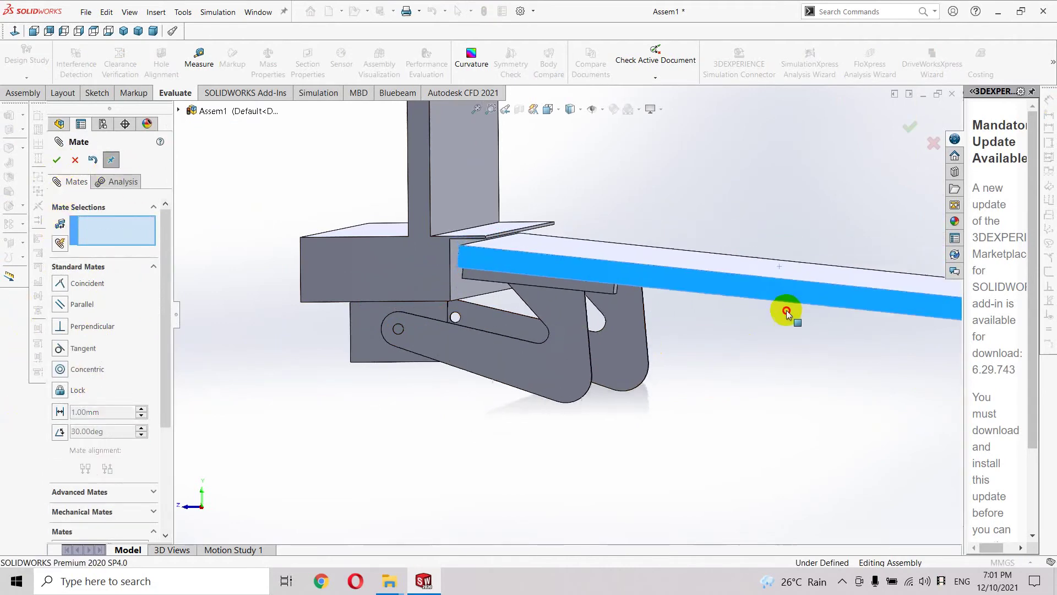
pyautogui.click(57, 161)
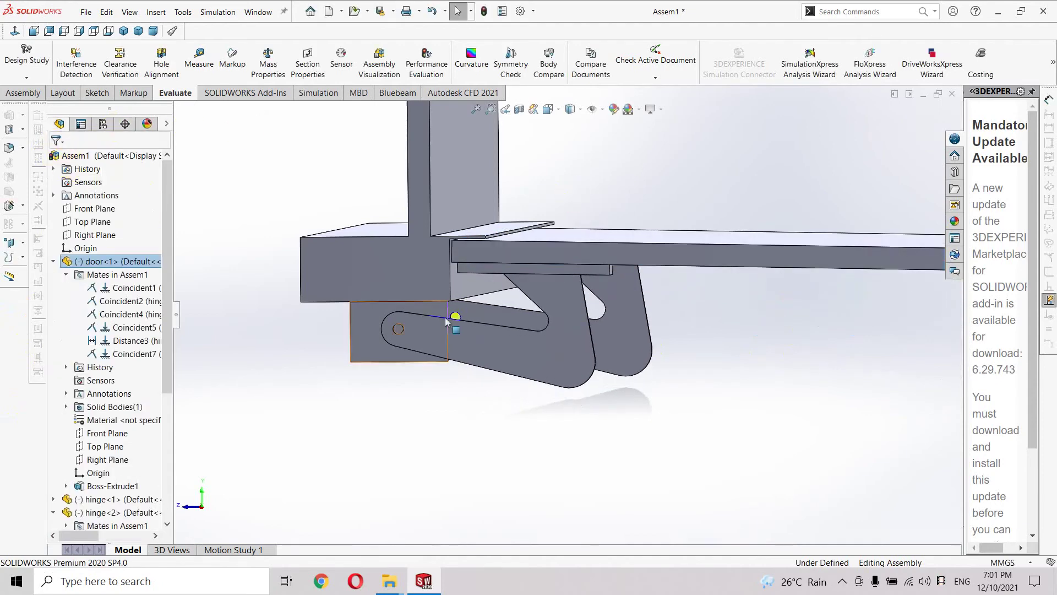
# Add a Perpendicular mate between two selected door faces
pyautogui.scroll(2, 495, 358)
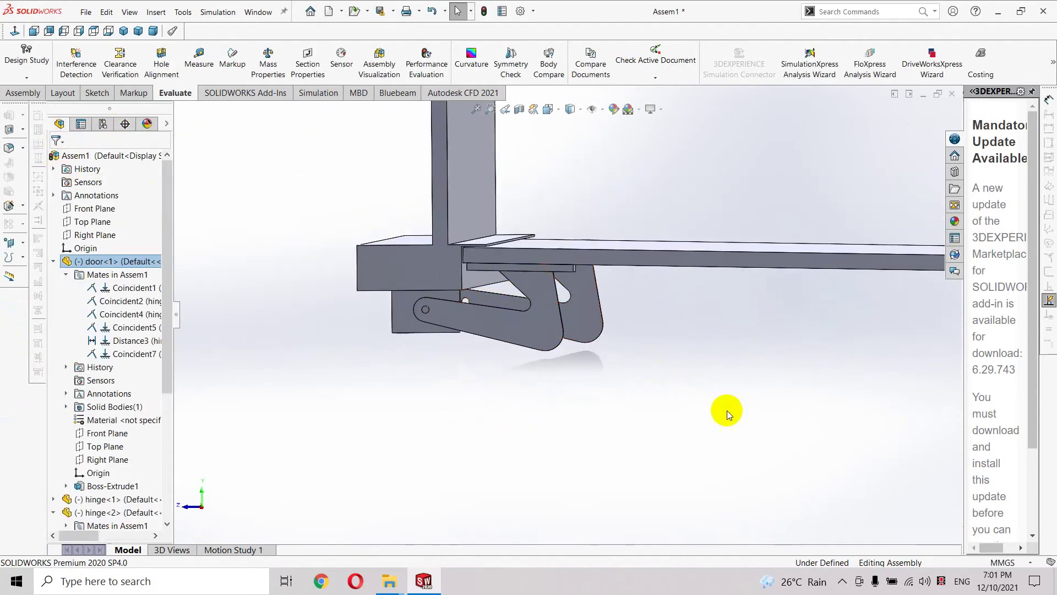
pyautogui.moveTo(727, 411); pyautogui.dragTo(698, 402, button='middle')
pyautogui.click(667, 274)
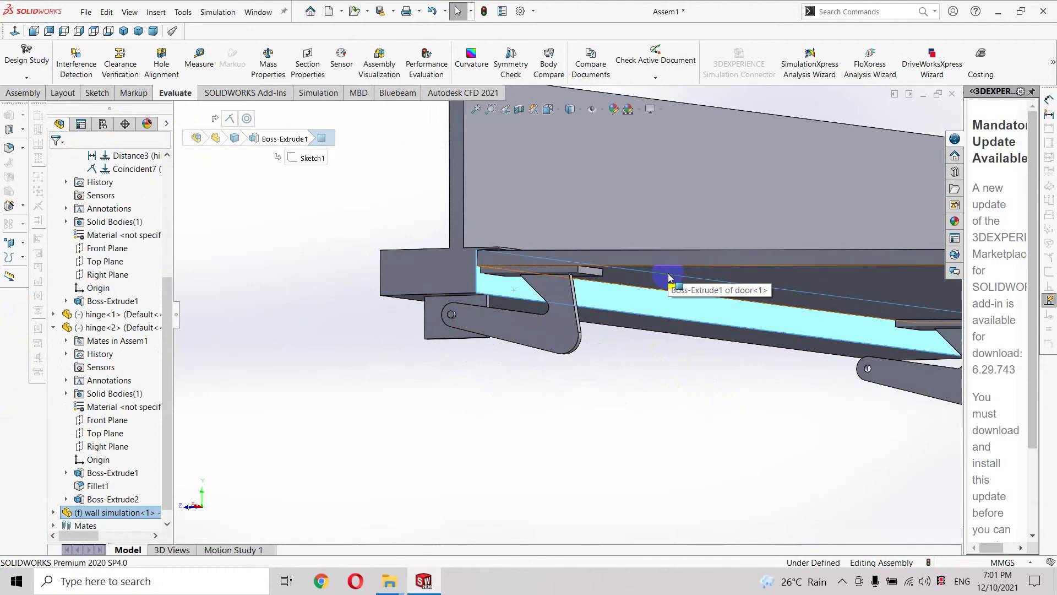
pyautogui.keyDown('ctrl'); pyautogui.click(669, 276); pyautogui.keyUp('ctrl')
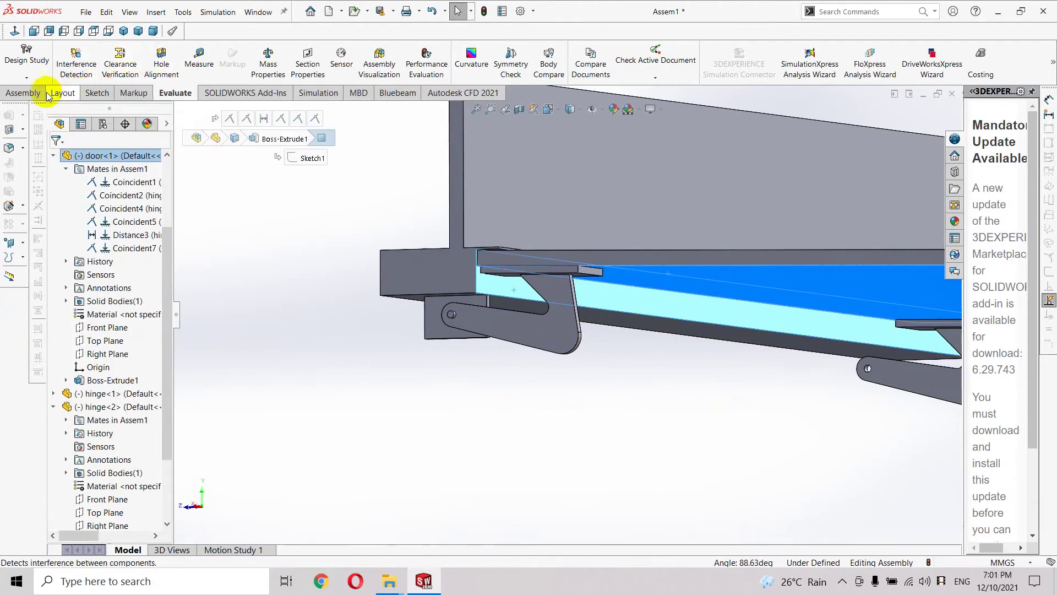
pyautogui.click(25, 93)
pyautogui.click(129, 58)
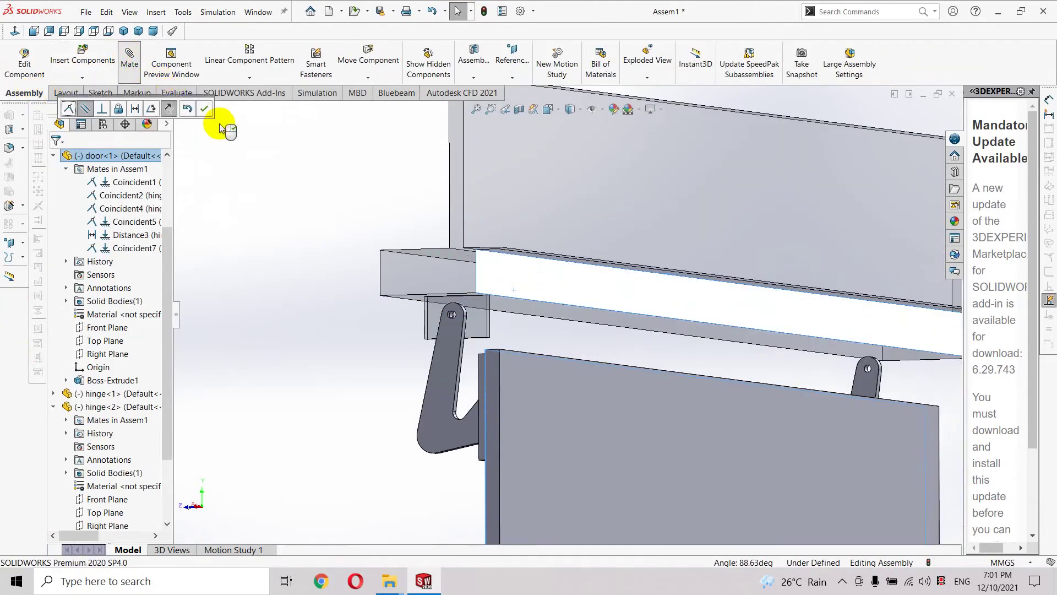
pyautogui.click(60, 328)
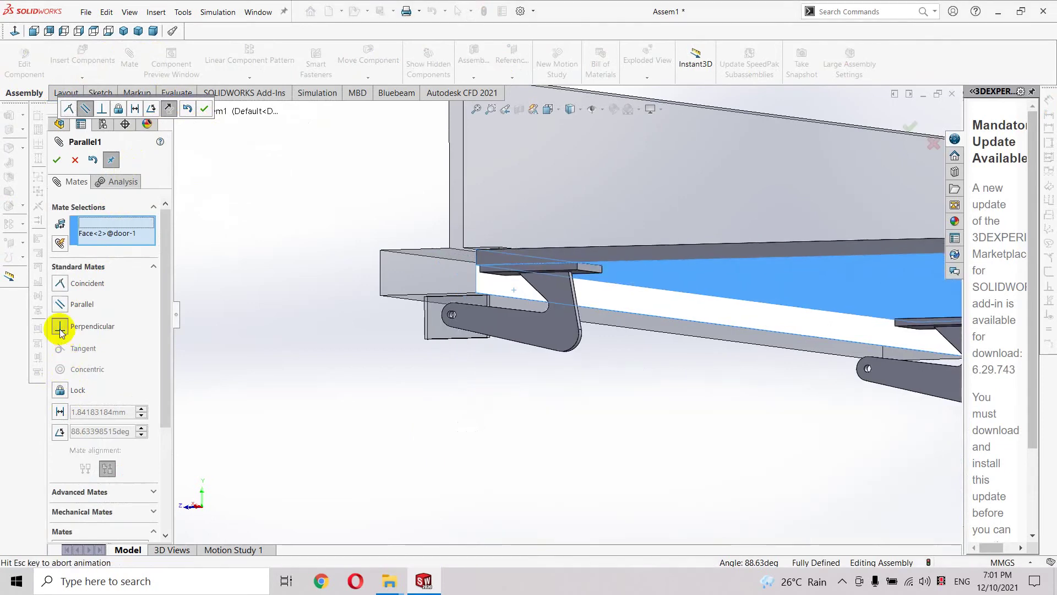
pyautogui.click(57, 159)
# Orbit around the door assembly to check the mate, then close the Mate PropertyManager
pyautogui.scroll(5, 362, 381)
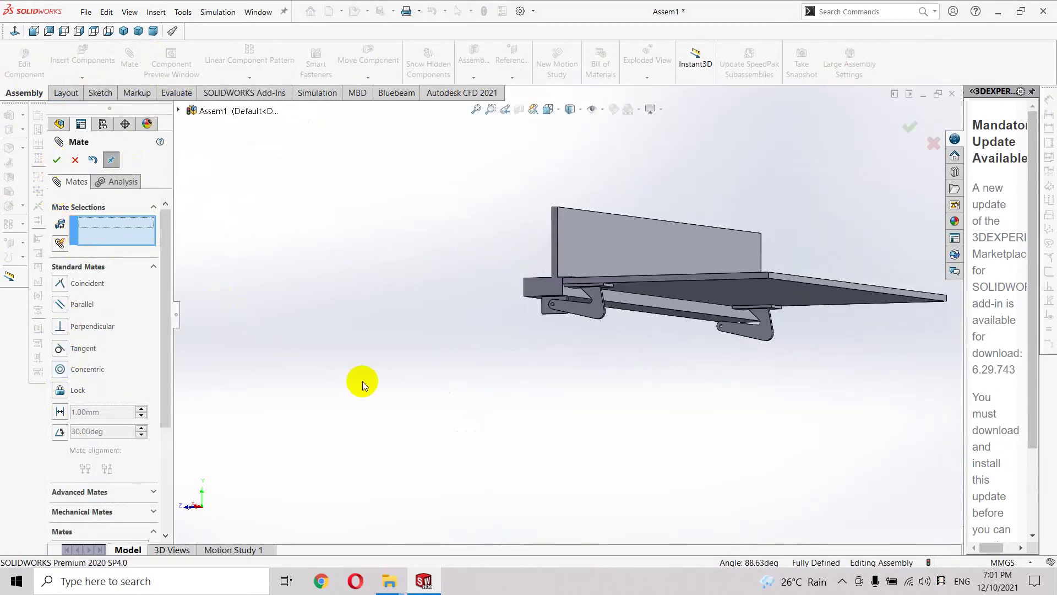
pyautogui.moveTo(621, 415)
pyautogui.mouseDown(button='middle')
pyautogui.moveTo(656, 443)
pyautogui.moveTo(817, 370)
pyautogui.mouseUp(button='middle')
pyautogui.scroll(-4, 817, 370)
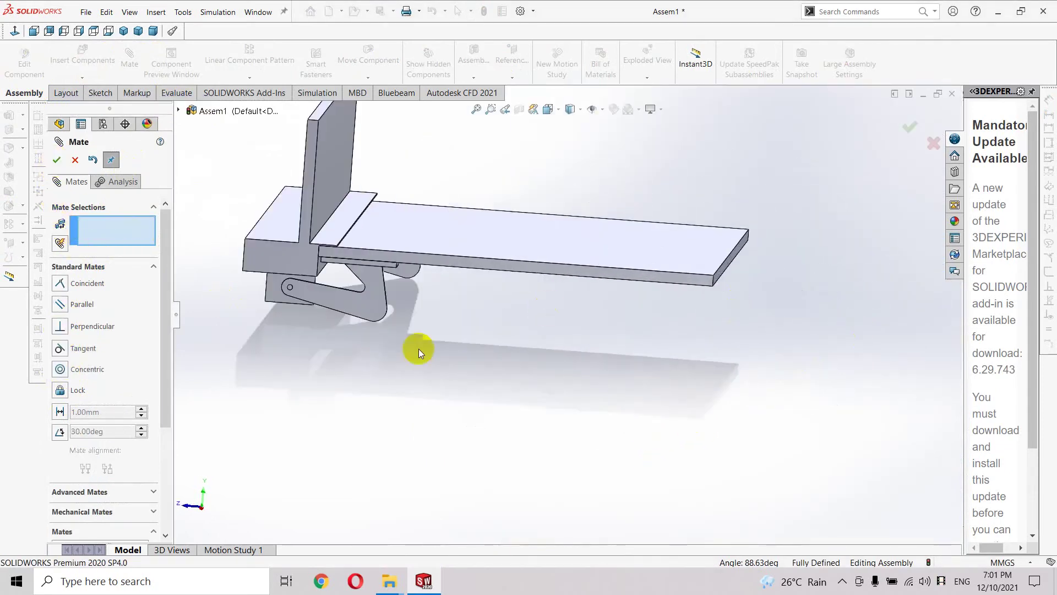
pyautogui.moveTo(513, 427)
pyautogui.mouseDown(button='middle')
pyautogui.moveTo(484, 427)
pyautogui.moveTo(538, 415)
pyautogui.moveTo(501, 447)
pyautogui.mouseUp(button='middle')
pyautogui.click(55, 162)
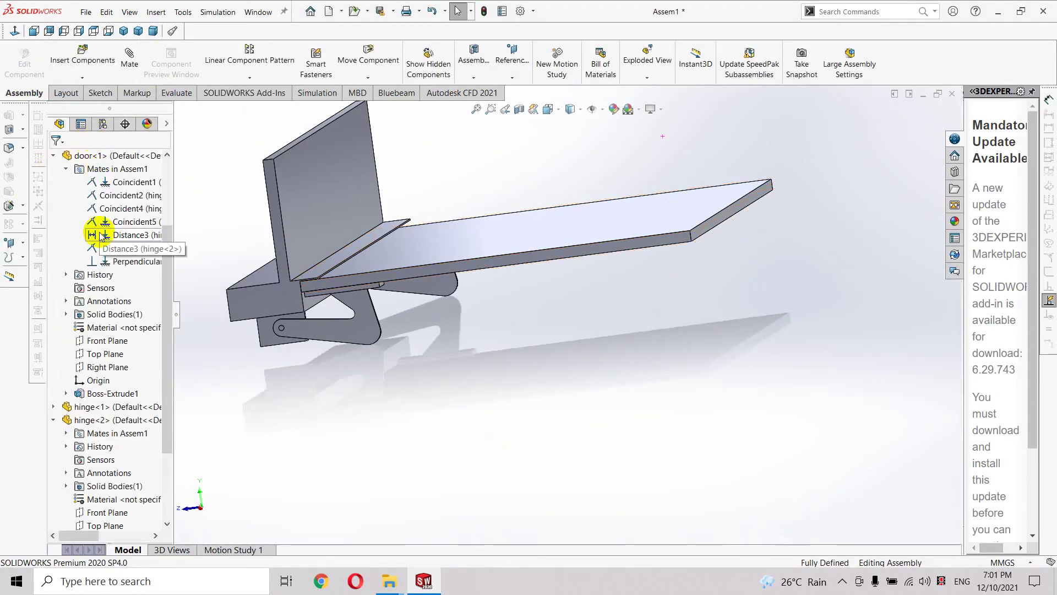
# Browse the Default configuration's options in ConfigurationManager without changing anything
pyautogui.click(103, 124)
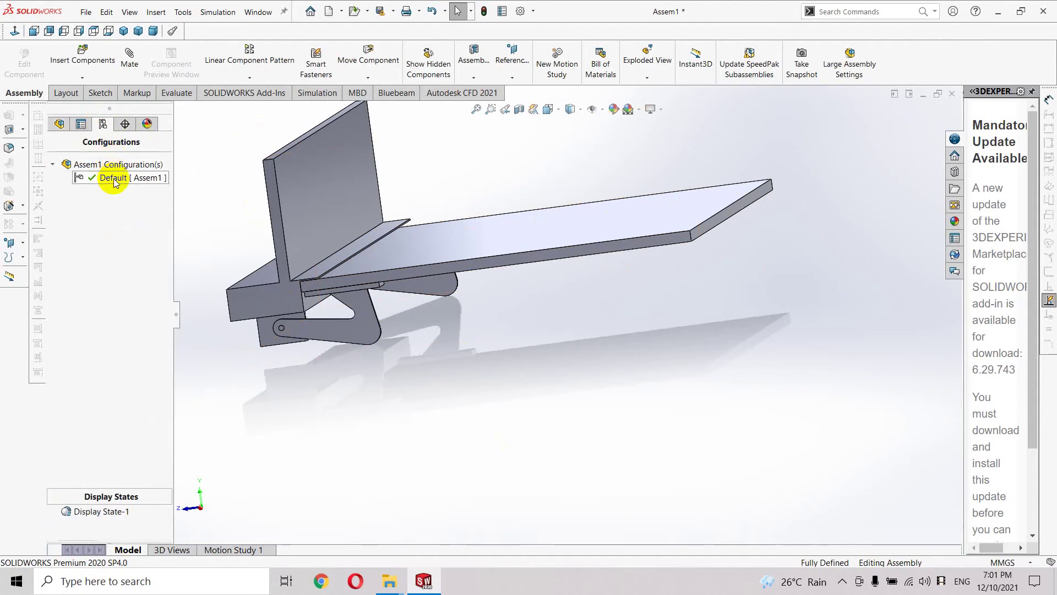
pyautogui.click(81, 125)
pyautogui.click(96, 127)
pyautogui.rightClick(111, 179)
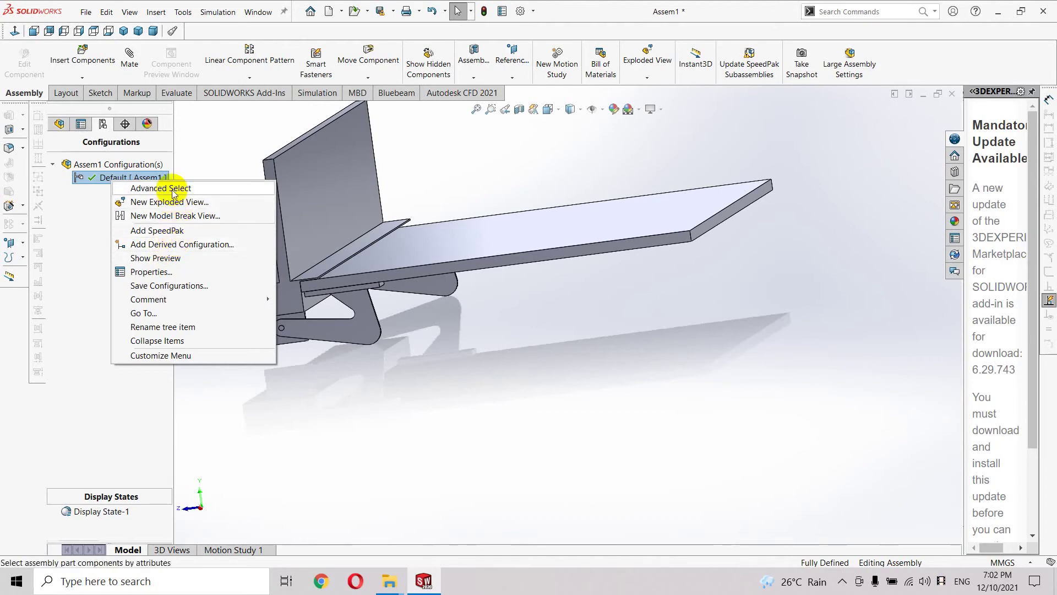
pyautogui.click(65, 199)
pyautogui.click(52, 164)
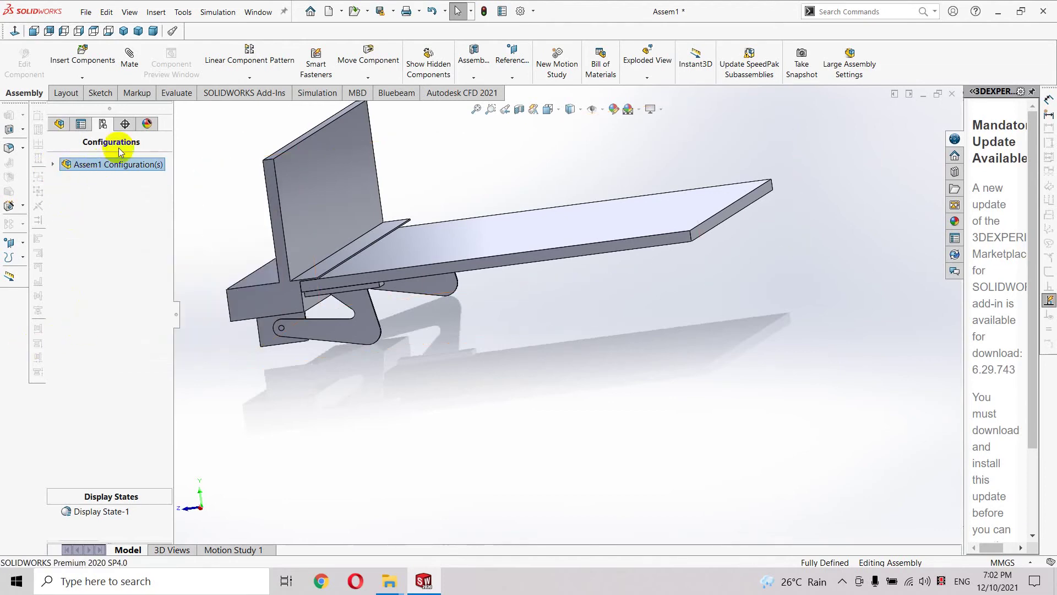
pyautogui.rightClick(99, 183)
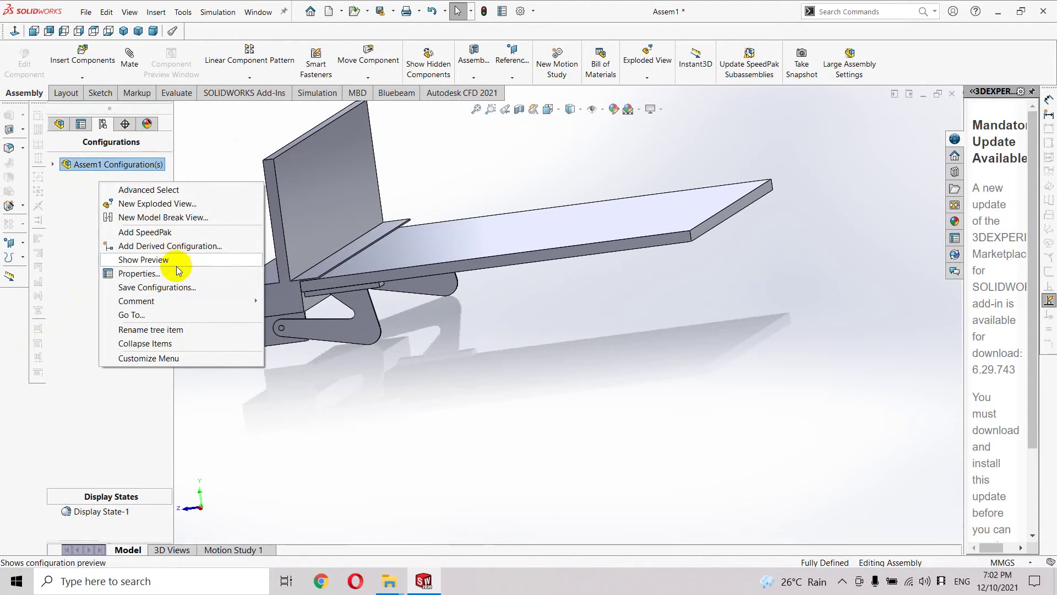
pyautogui.click(70, 246)
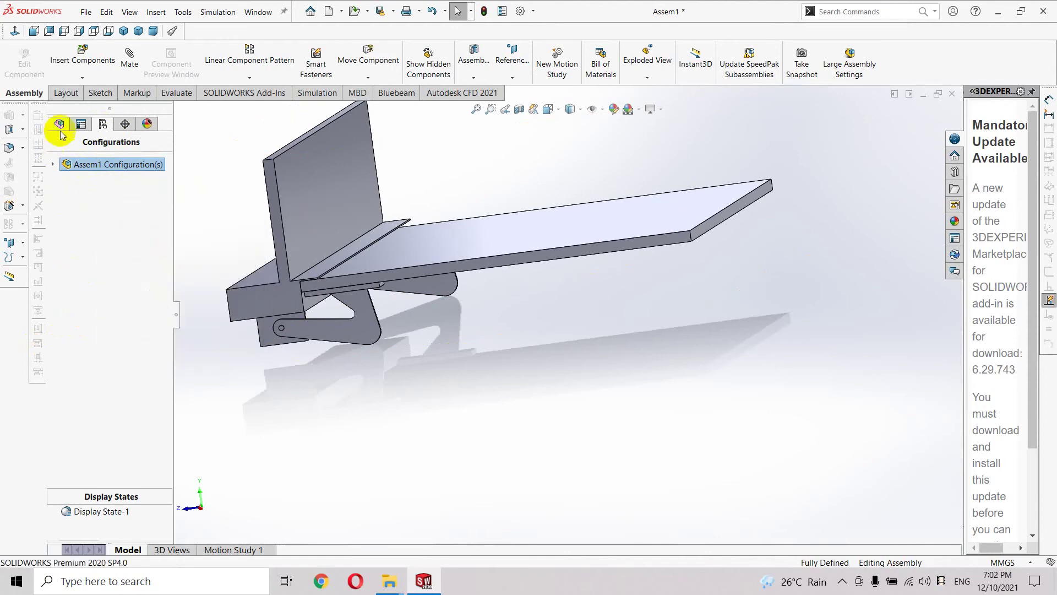
pyautogui.click(80, 125)
pyautogui.click(102, 124)
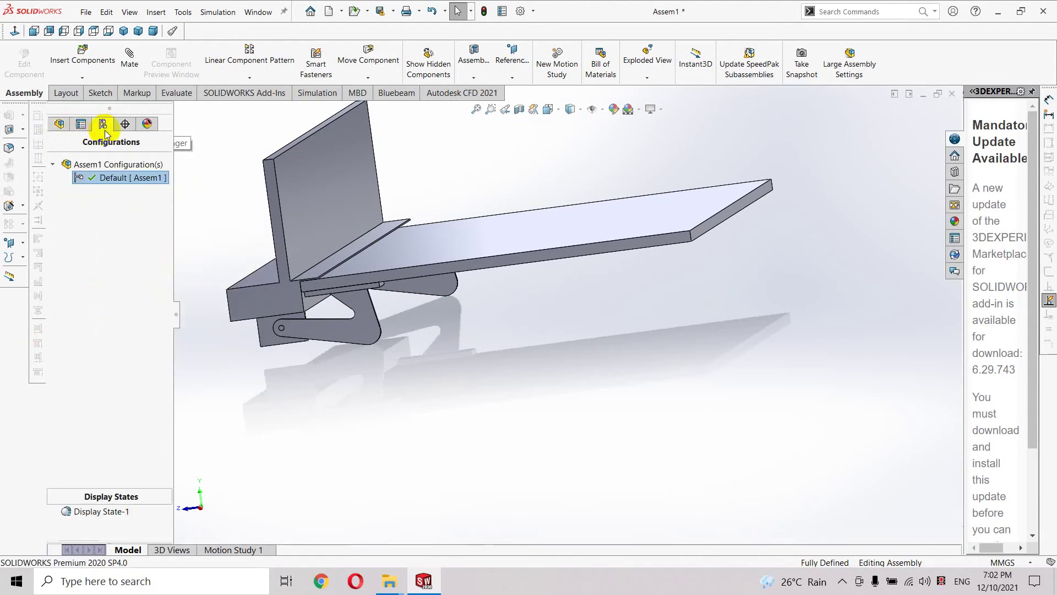
pyautogui.click(53, 165)
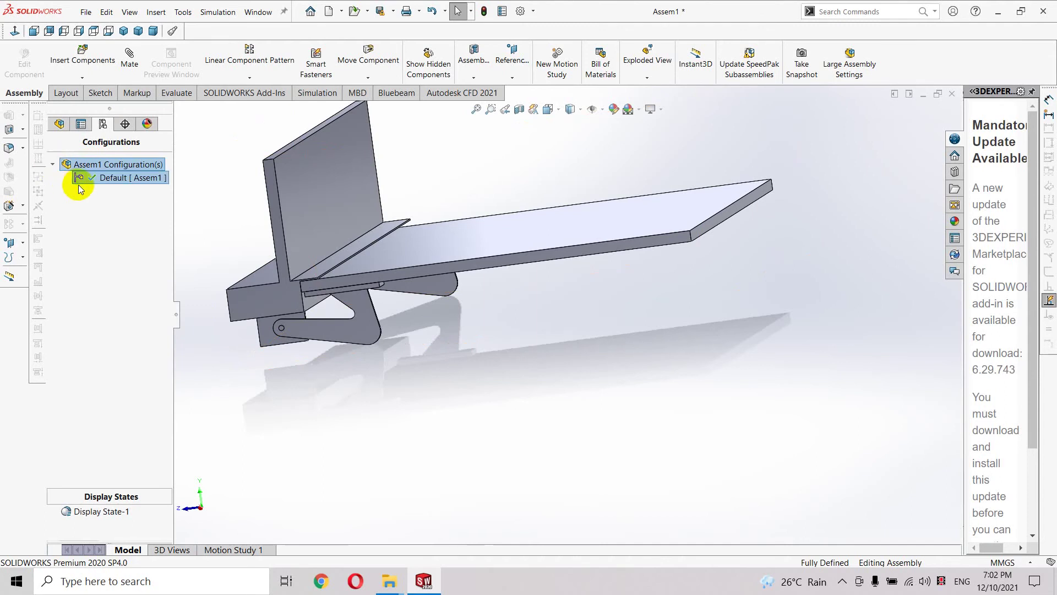
pyautogui.rightClick(95, 178)
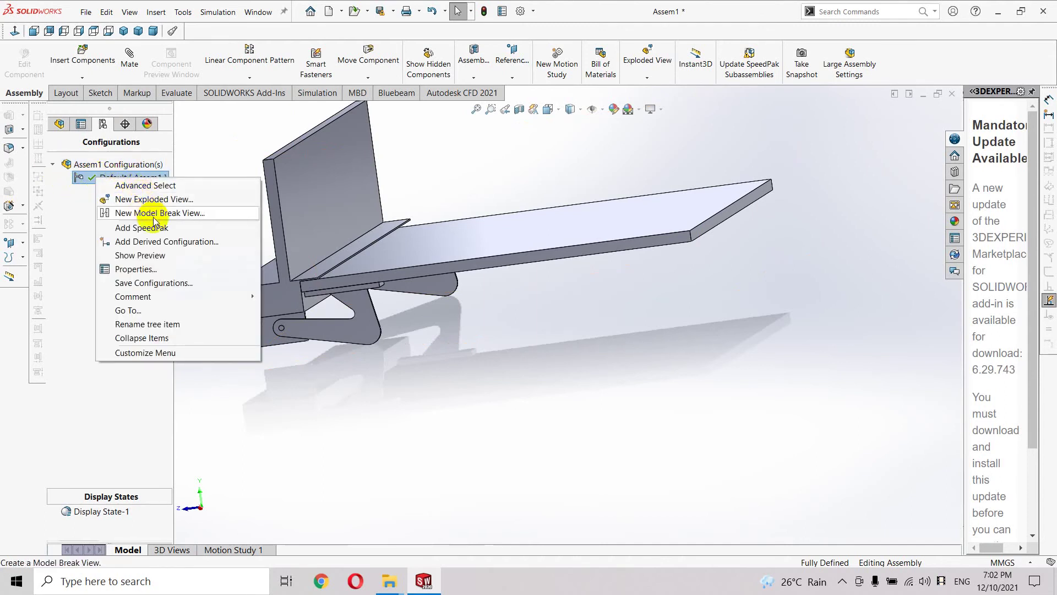
pyautogui.click(78, 311)
pyautogui.click(53, 164)
# Start and abandon a new configuration, then return to the FeatureManager tree and view the door from above
pyautogui.rightClick(87, 216)
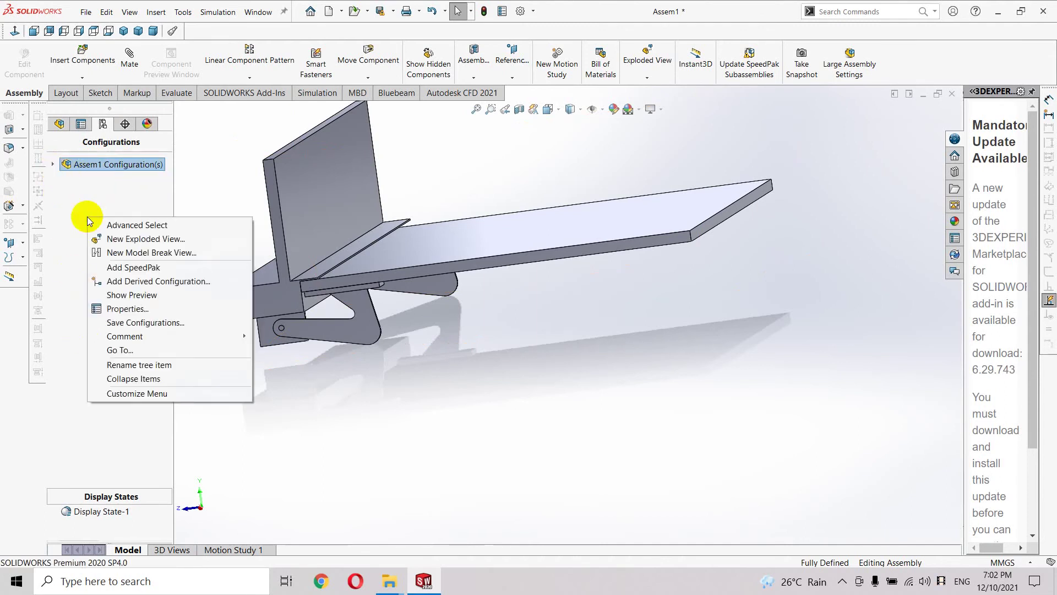
pyautogui.click(135, 282)
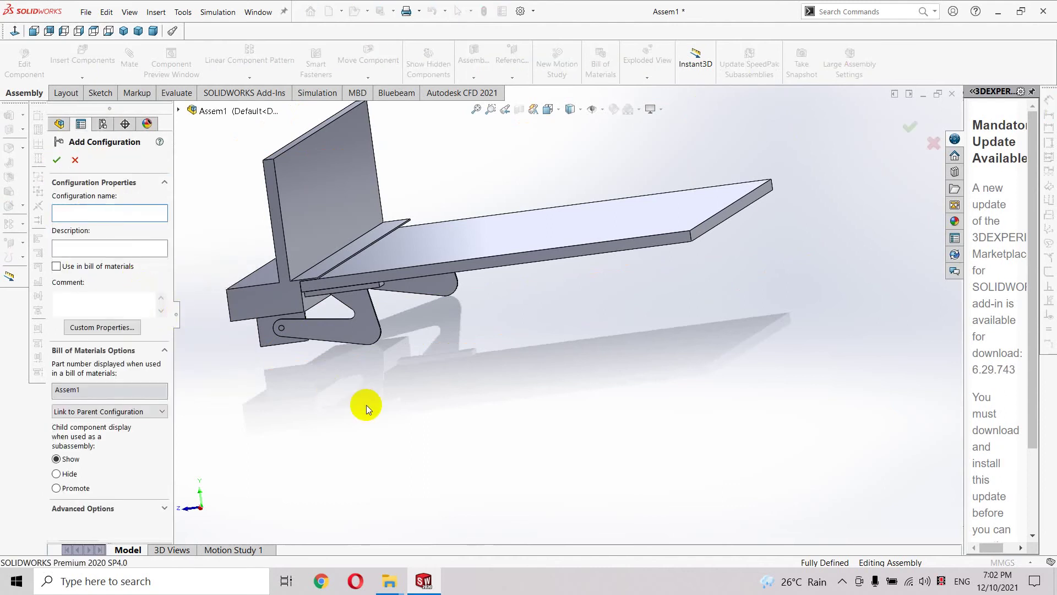
pyautogui.click(321, 581)
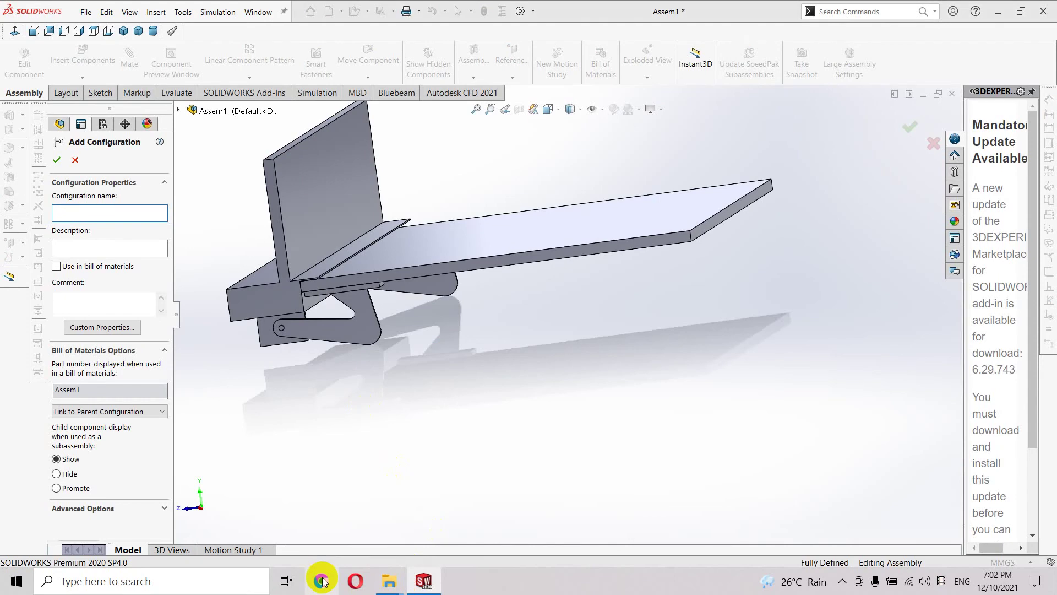
pyautogui.click(866, 23)
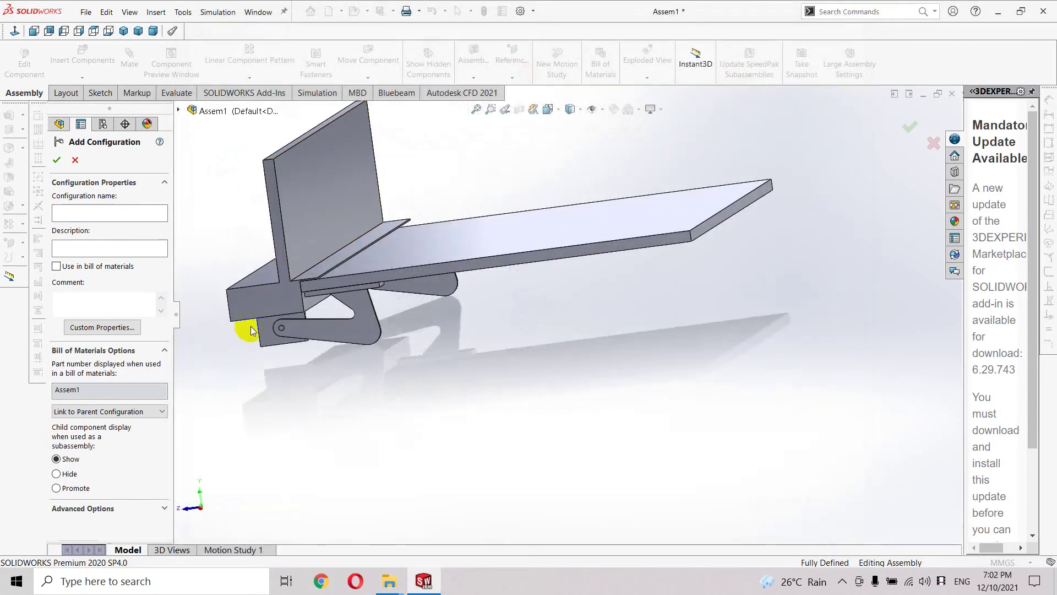
pyautogui.click(75, 160)
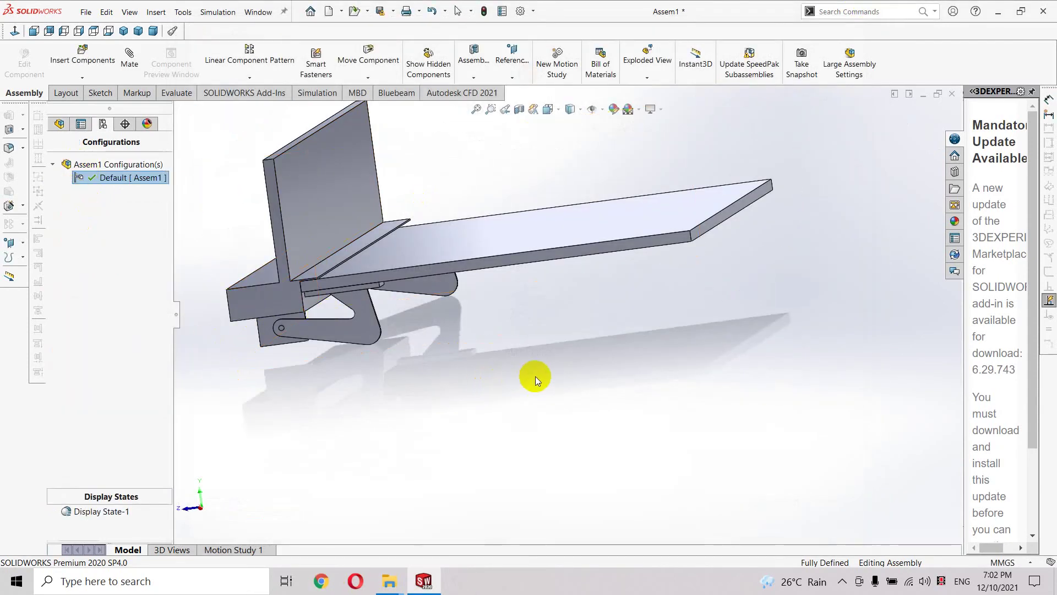
pyautogui.click(60, 124)
pyautogui.moveTo(486, 343)
pyautogui.mouseDown(button='middle')
pyautogui.moveTo(484, 361)
pyautogui.moveTo(460, 383)
pyautogui.moveTo(268, 279)
pyautogui.mouseUp(button='middle')
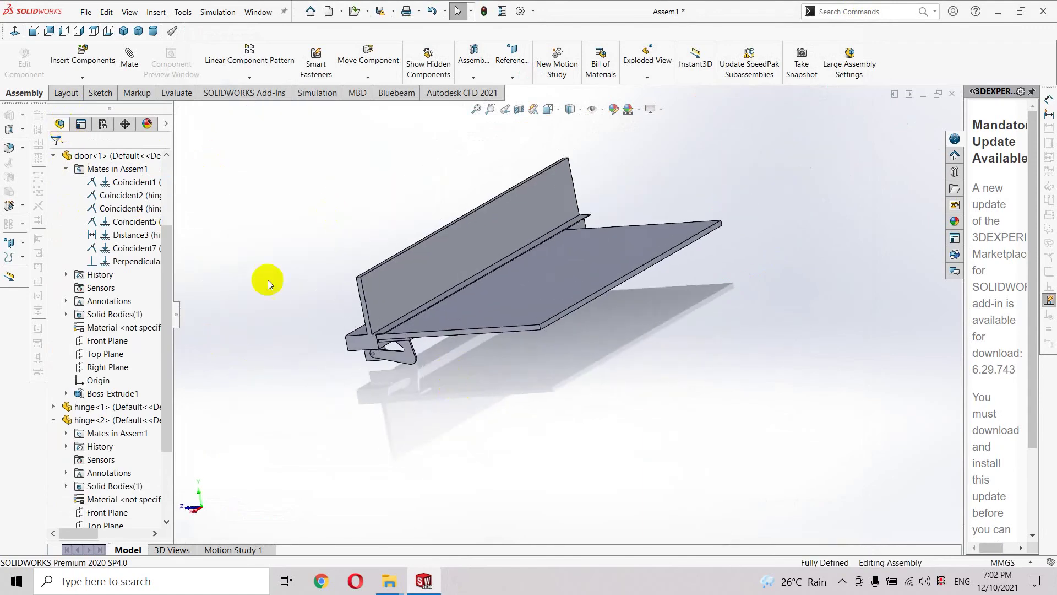
# Save the assembly as Assem1-REVISED without in-context references, dismissing follow-up prompts
pyautogui.click(86, 12)
pyautogui.click(106, 160)
pyautogui.write('Assem1-REVISED')
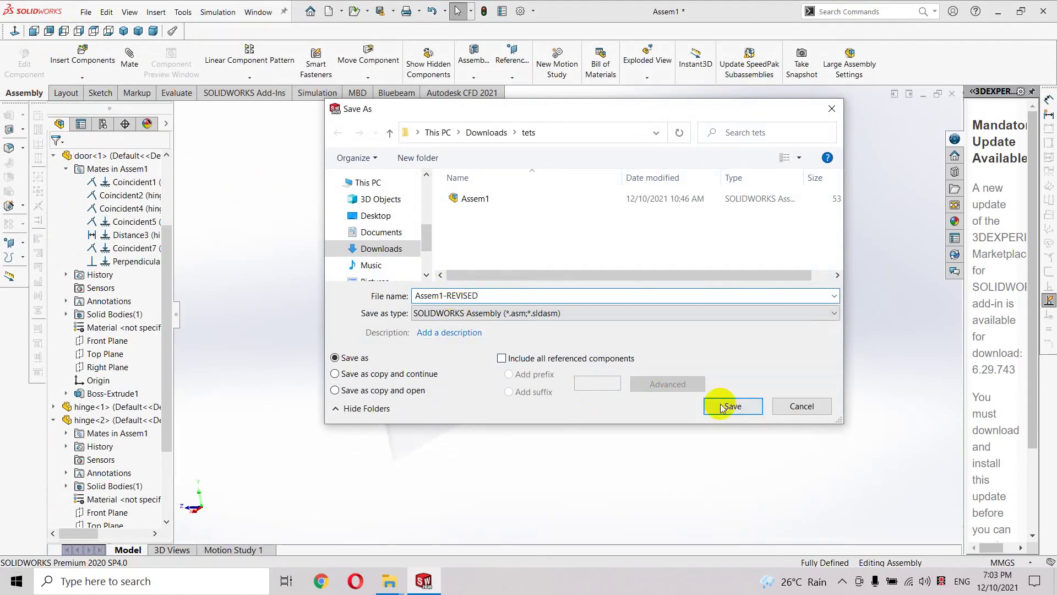
pyautogui.click(721, 406)
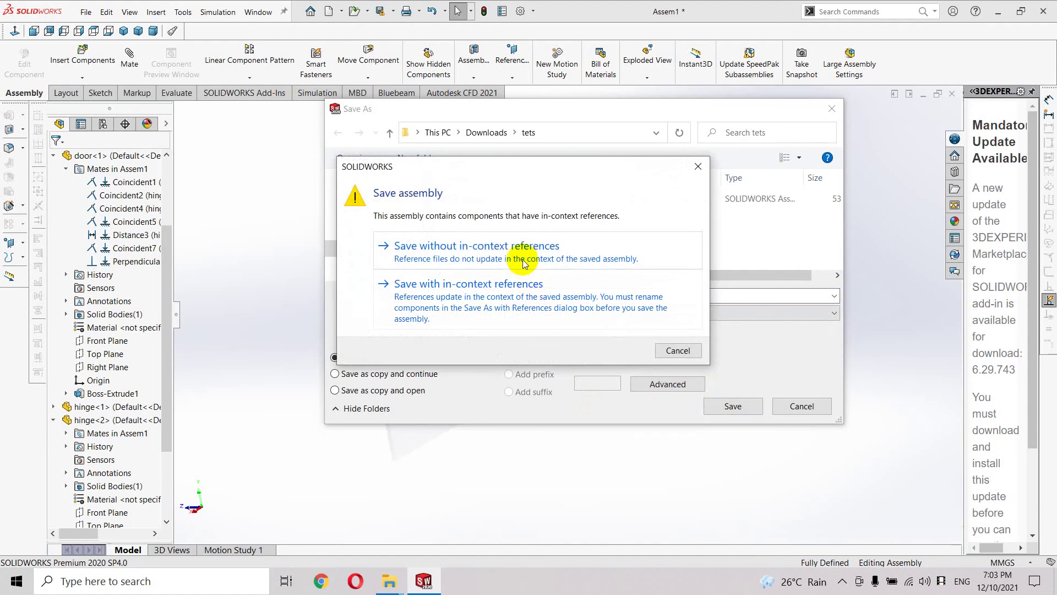
pyautogui.click(523, 262)
pyautogui.click(544, 327)
pyautogui.click(548, 308)
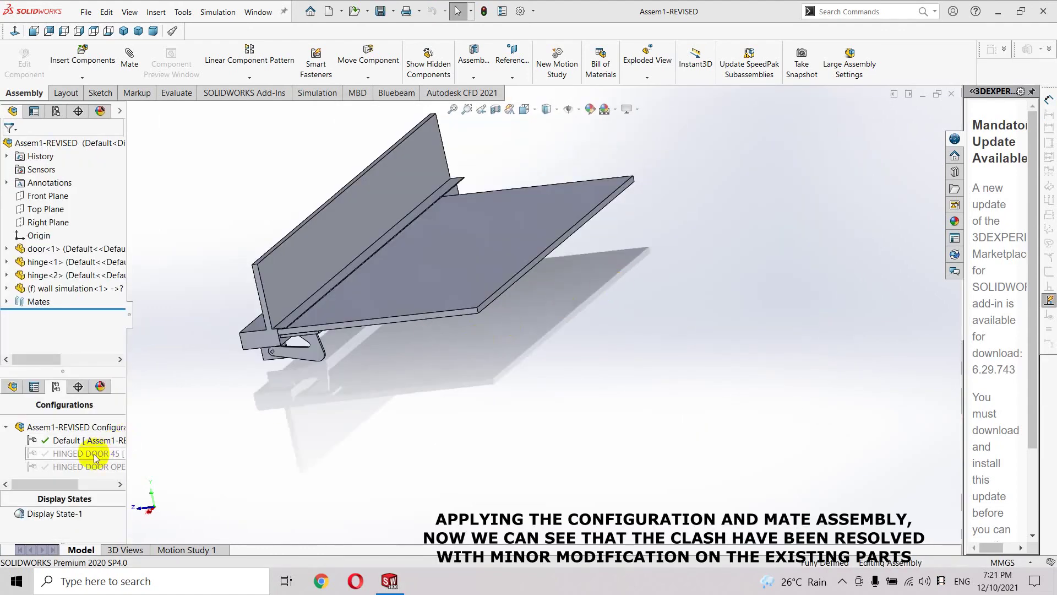
pyautogui.click(83, 439)
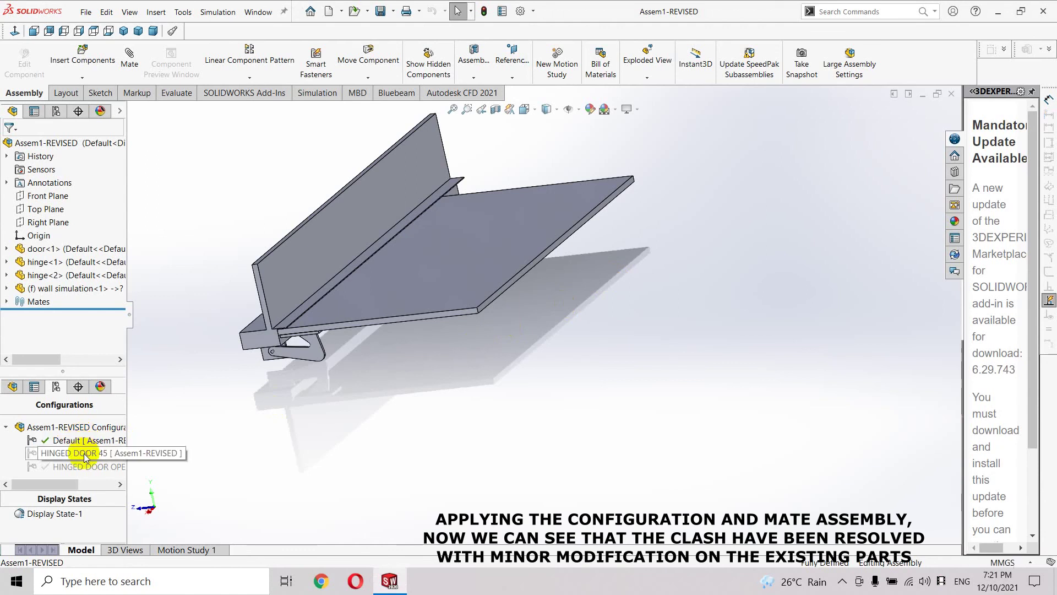
pyautogui.doubleClick(85, 452)
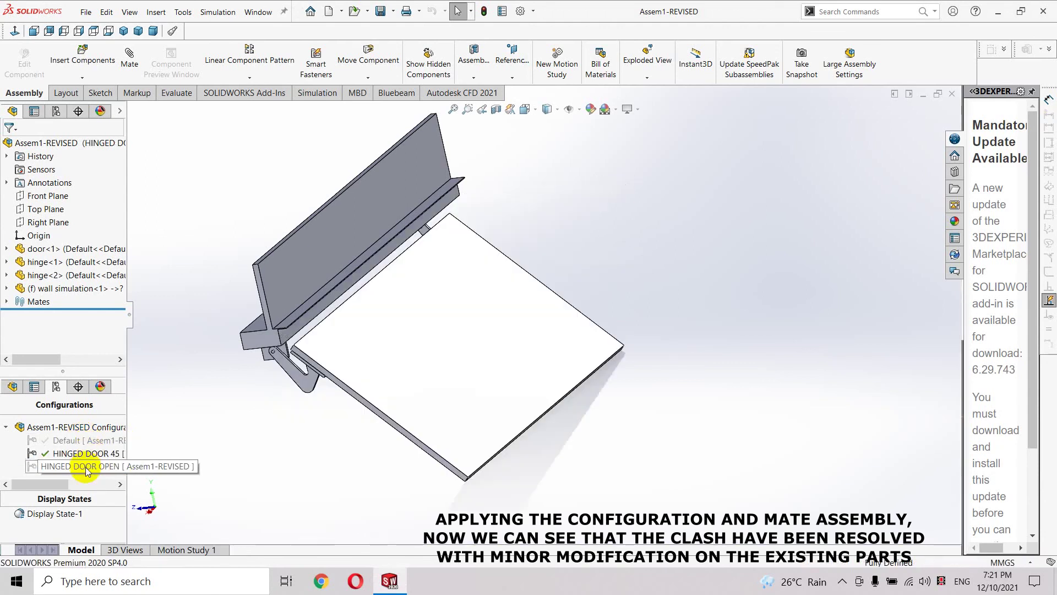
pyautogui.moveTo(325, 399); pyautogui.dragTo(341, 359, button='middle')
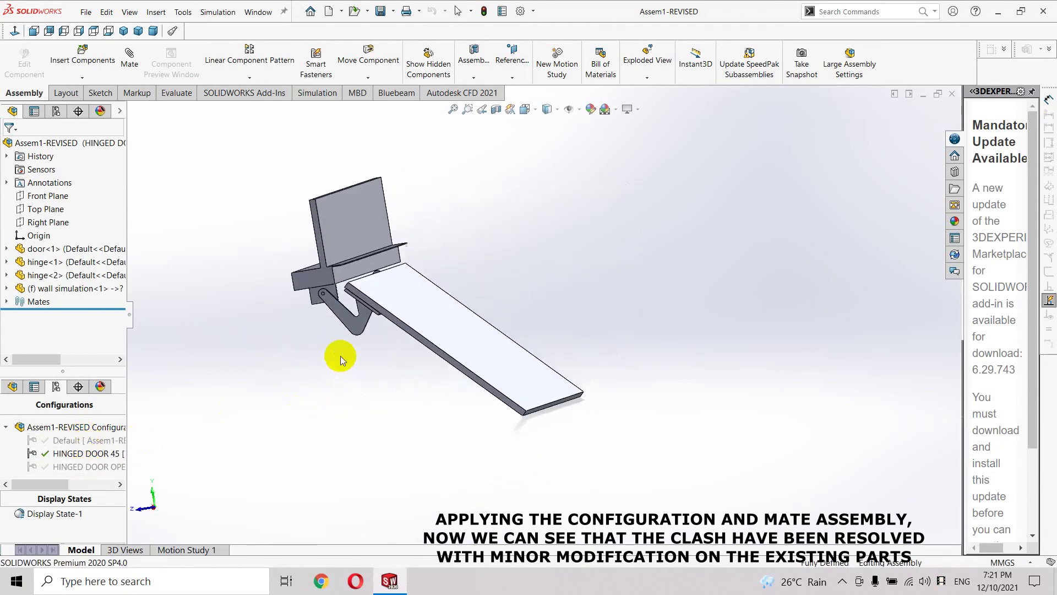
pyautogui.doubleClick(105, 468)
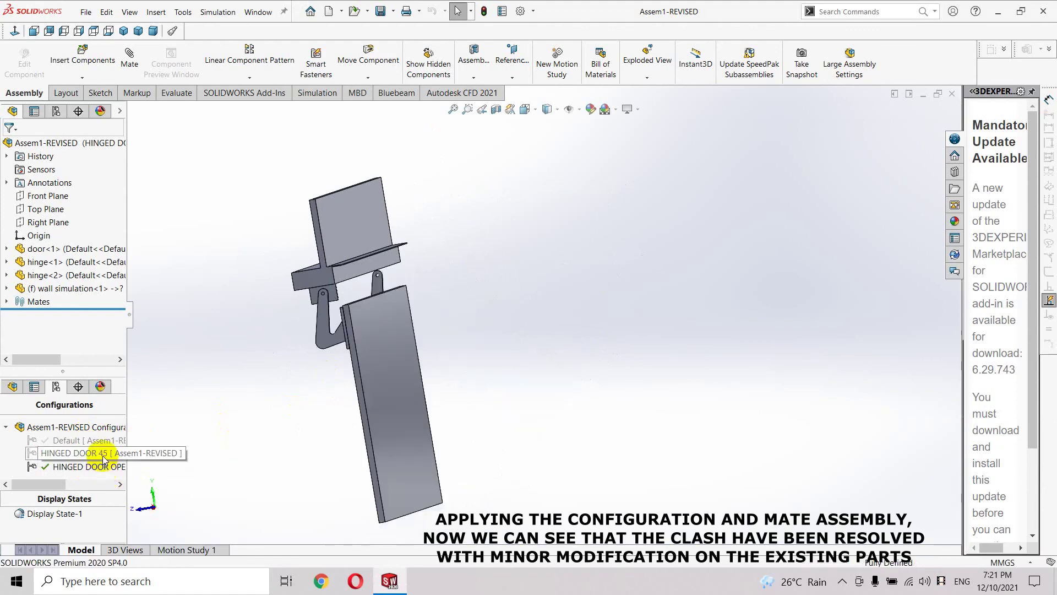
pyautogui.doubleClick(103, 455)
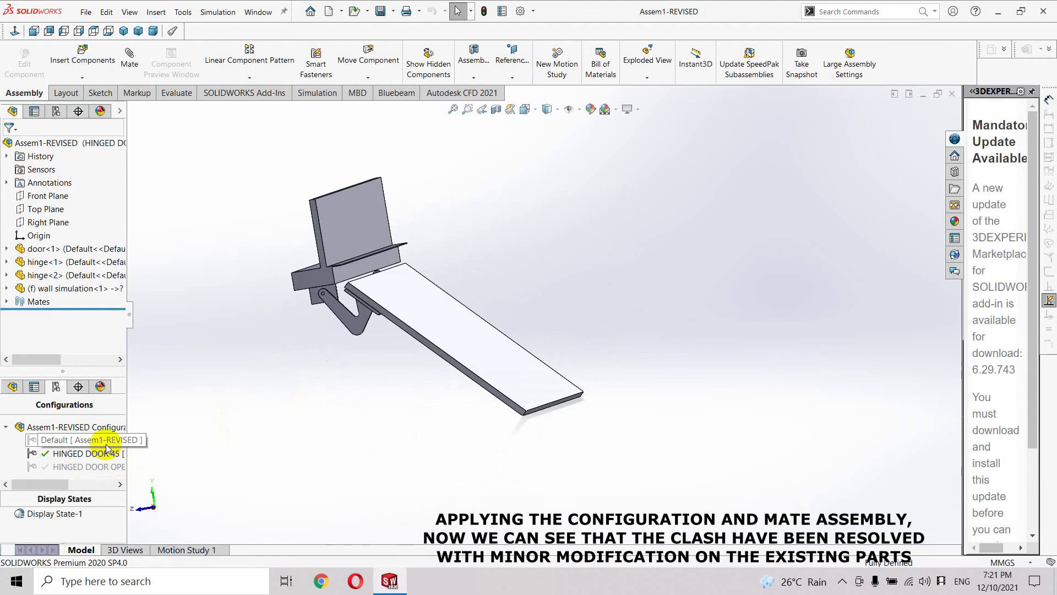
pyautogui.doubleClick(106, 441)
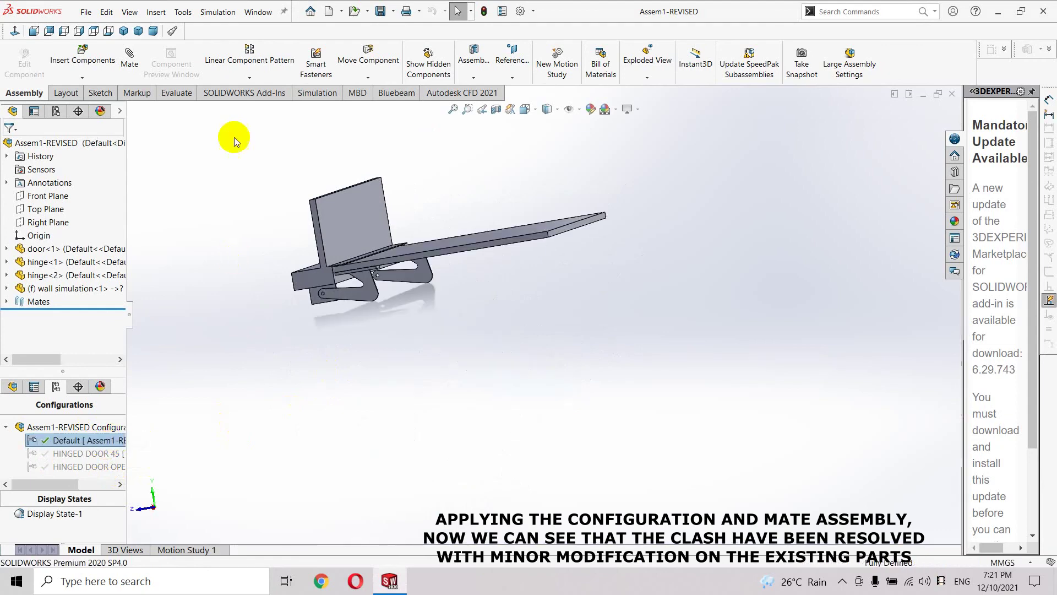
pyautogui.scroll(-3, 331, 173)
pyautogui.scroll(-3, 358, 208)
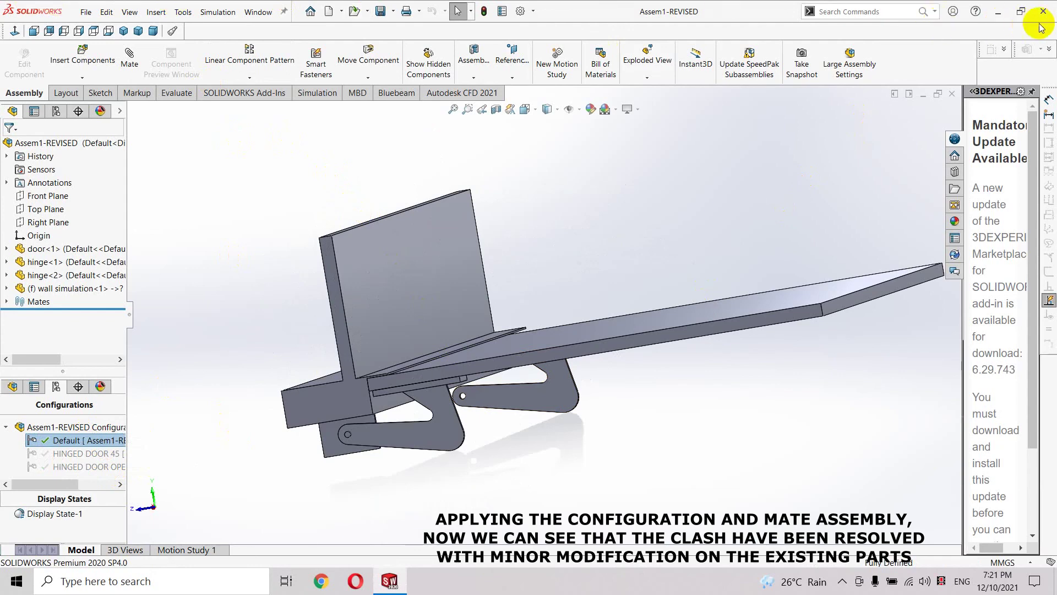
pyautogui.click(86, 11)
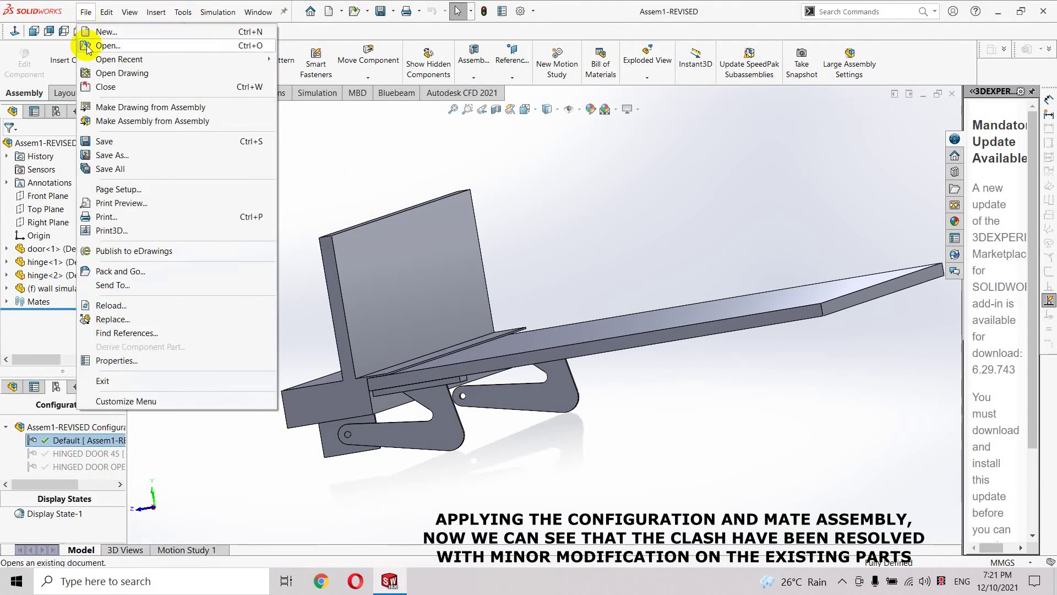
pyautogui.click(99, 141)
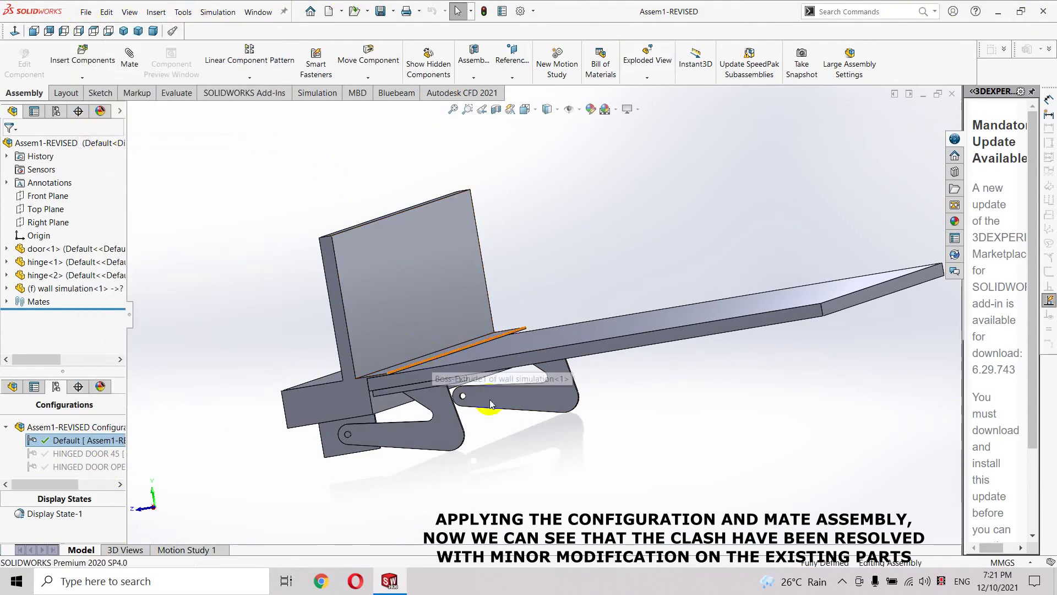